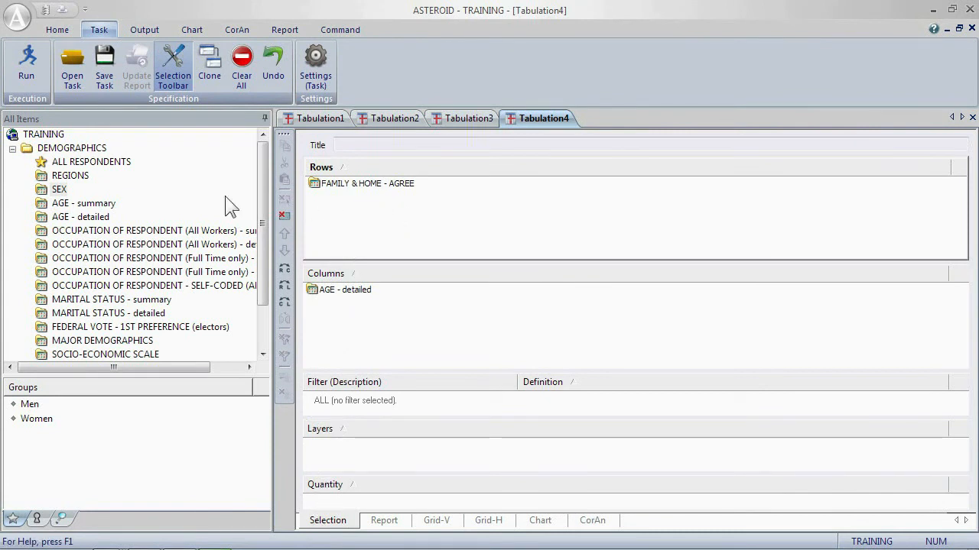
Add SEX to the rows, nest it under FAMILY & HOME - AGREE and run the tabulation
drag(63, 190, 379, 206)
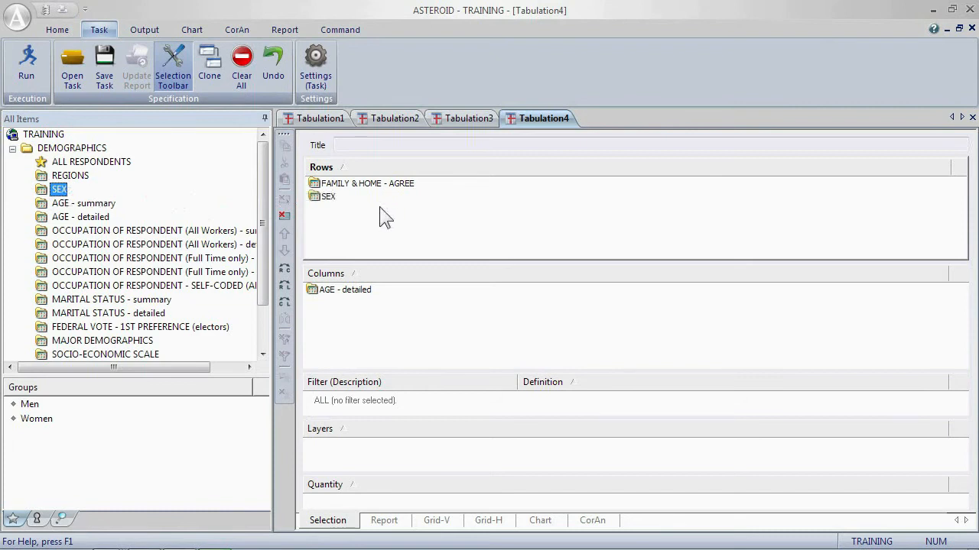
right_click(328, 198)
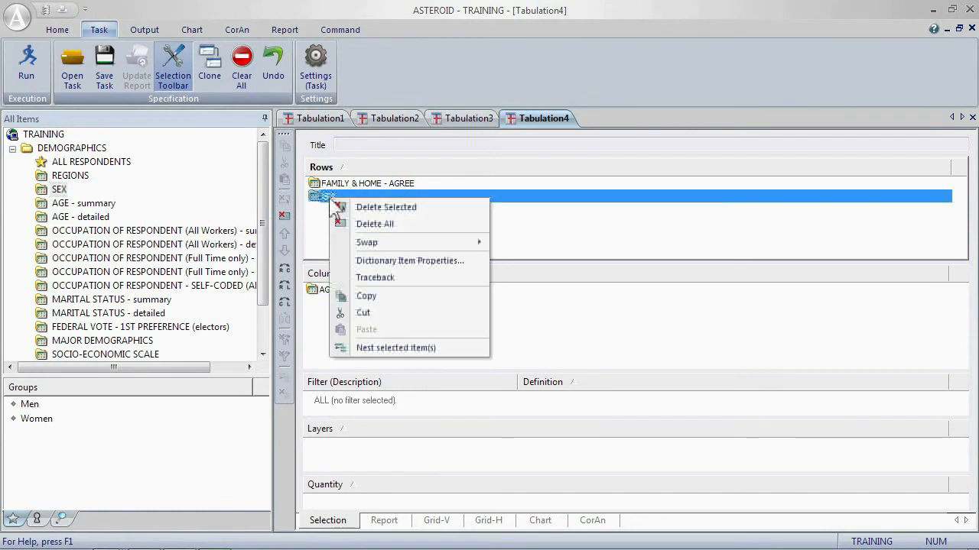
click(388, 349)
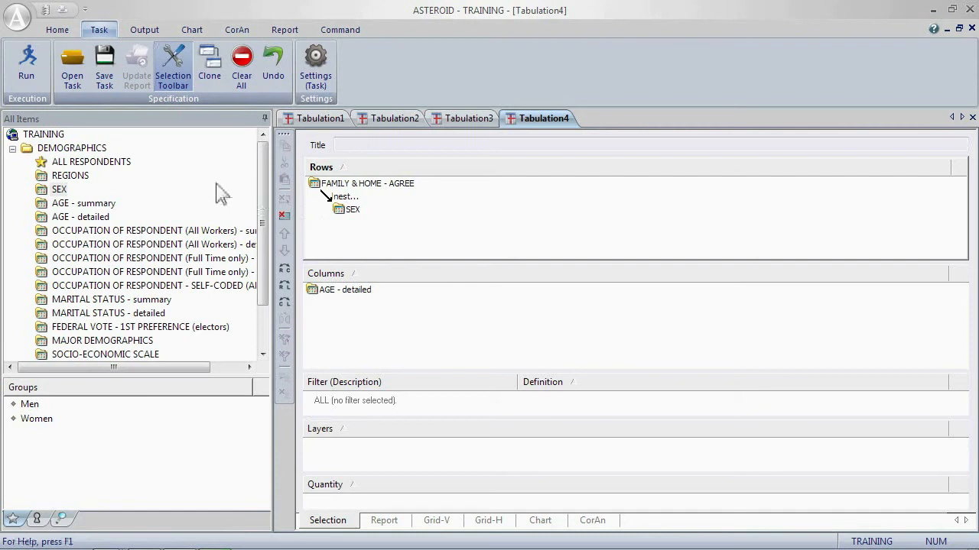
click(29, 72)
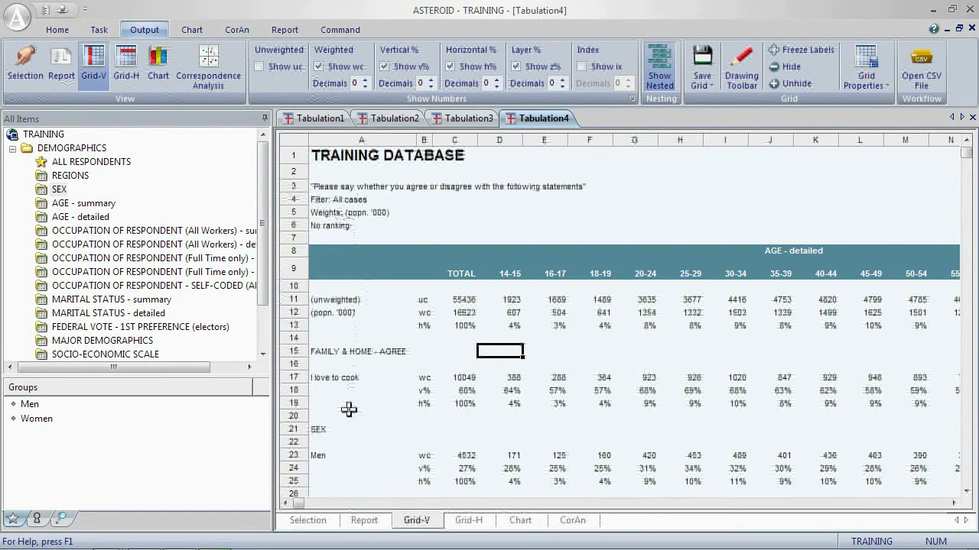
Examine how the Men and Women rows are nested under each FAMILY & HOME statement in the output grid
scroll(344, 451, down, 2)
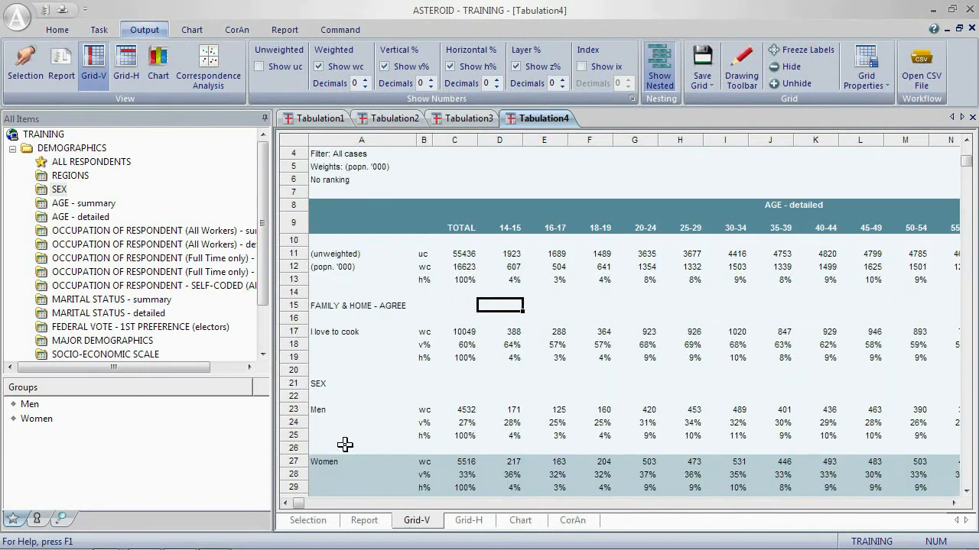
click(316, 370)
click(335, 428)
scroll(420, 459, down, 3)
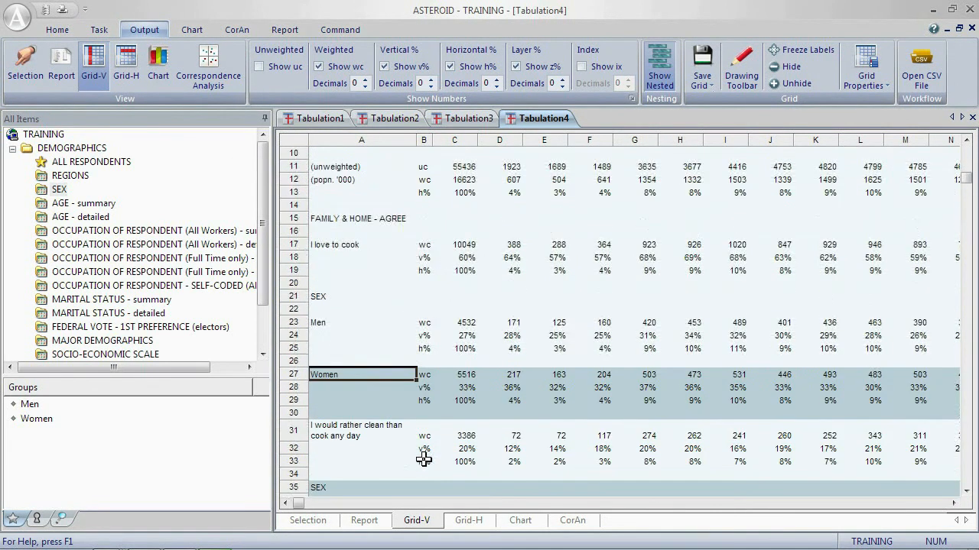
click(325, 436)
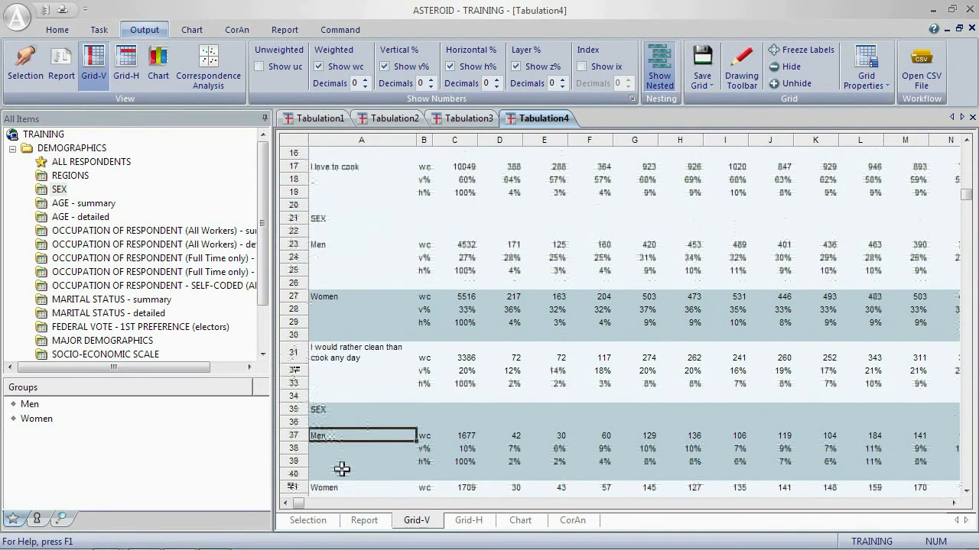
click(340, 488)
scroll(440, 477, down, 9)
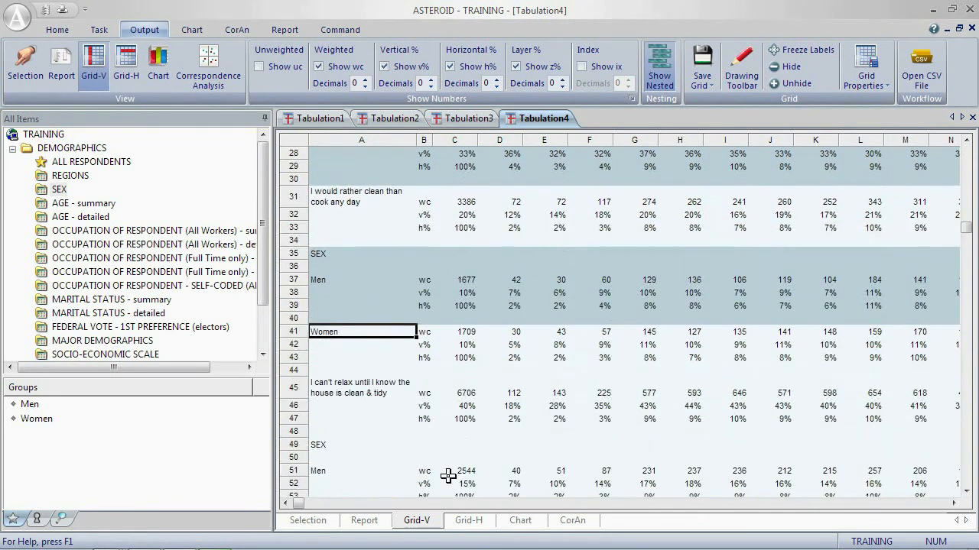
scroll(448, 475, up, 11)
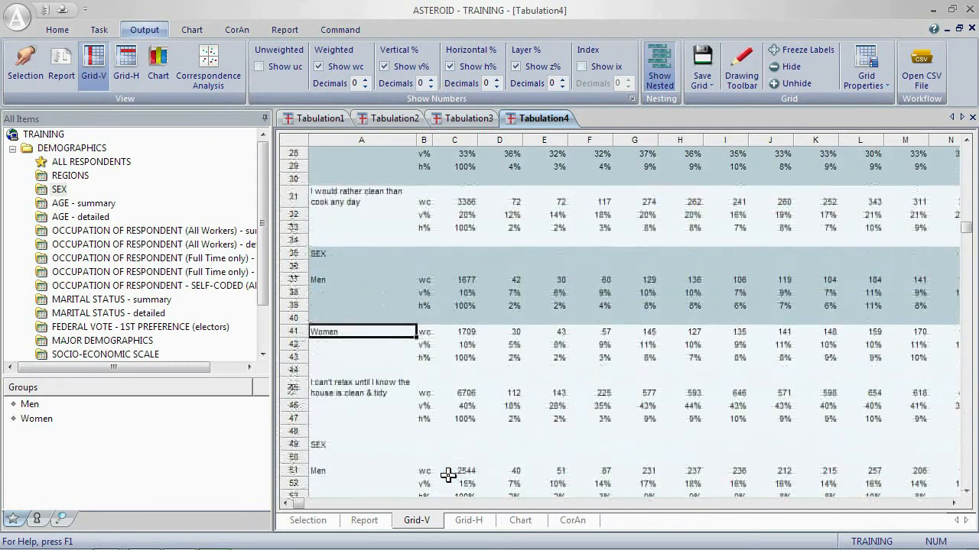
scroll(448, 475, up, 3)
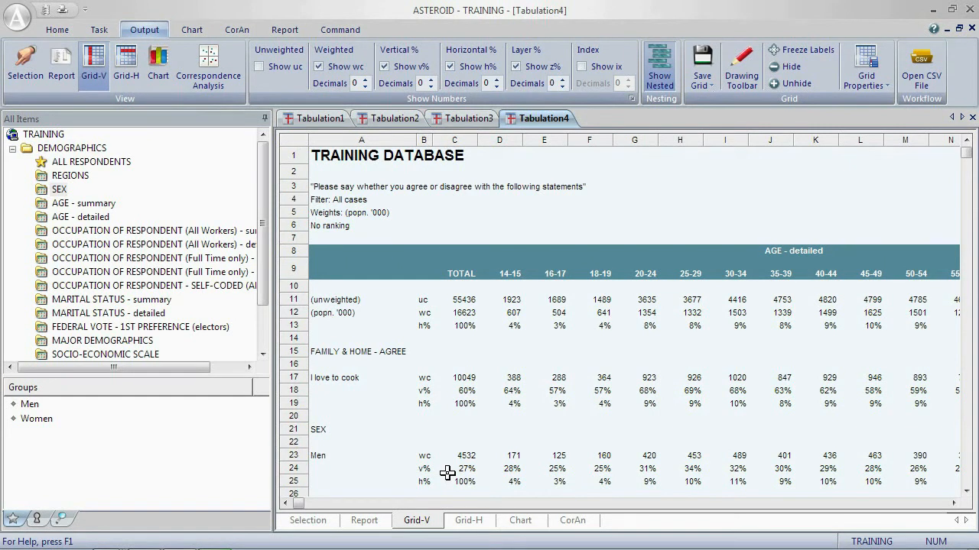
Compare the 14-15 column's vertical percentages for "I love to cook" and its nested Men and Women rows
click(511, 390)
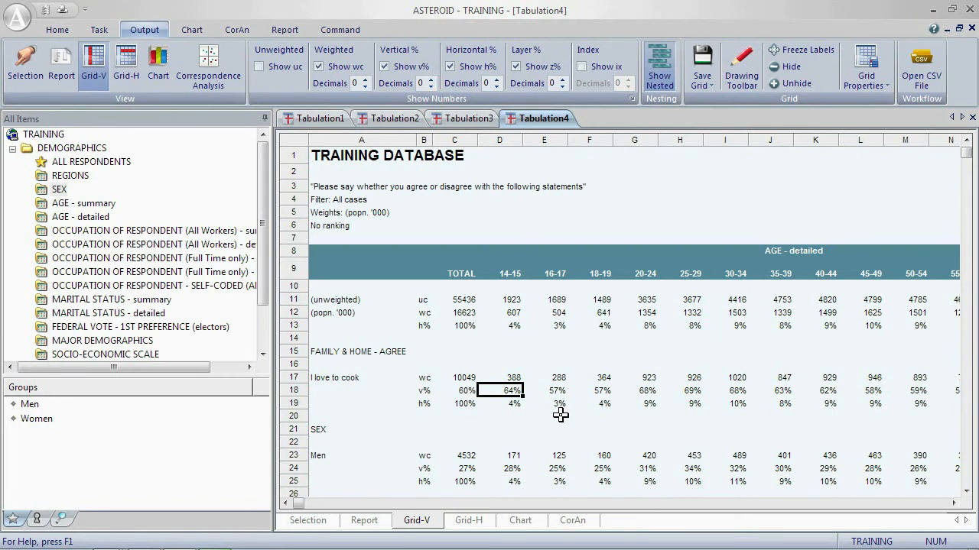
scroll(560, 415, down, 2)
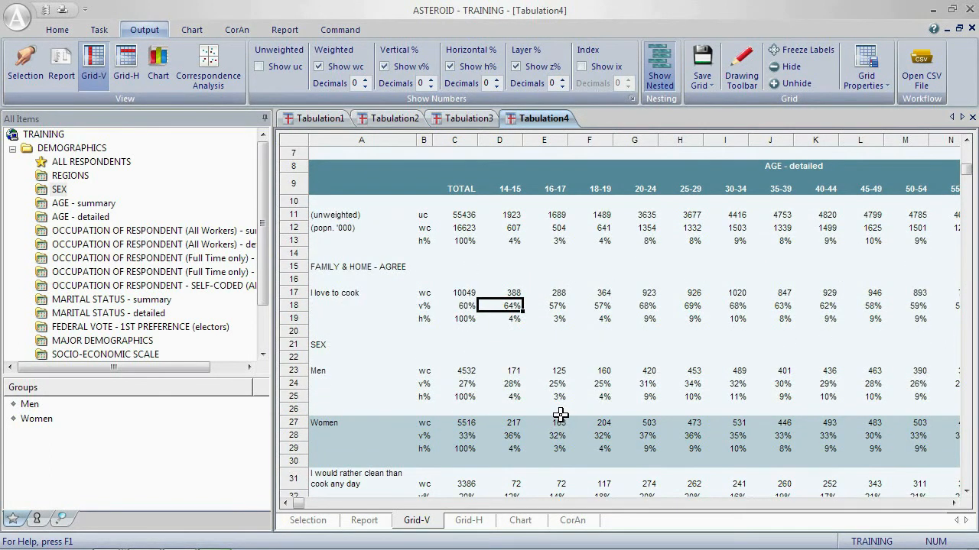
click(510, 384)
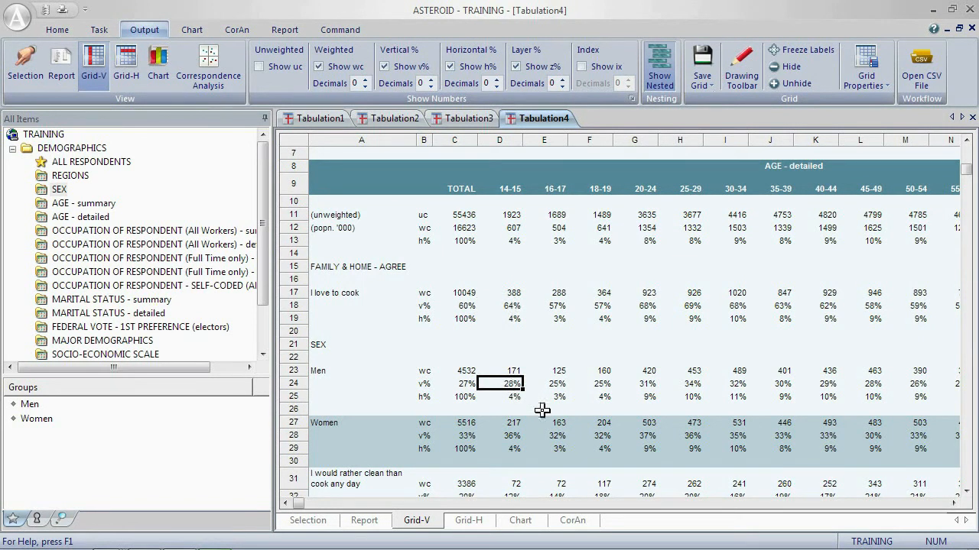
click(513, 436)
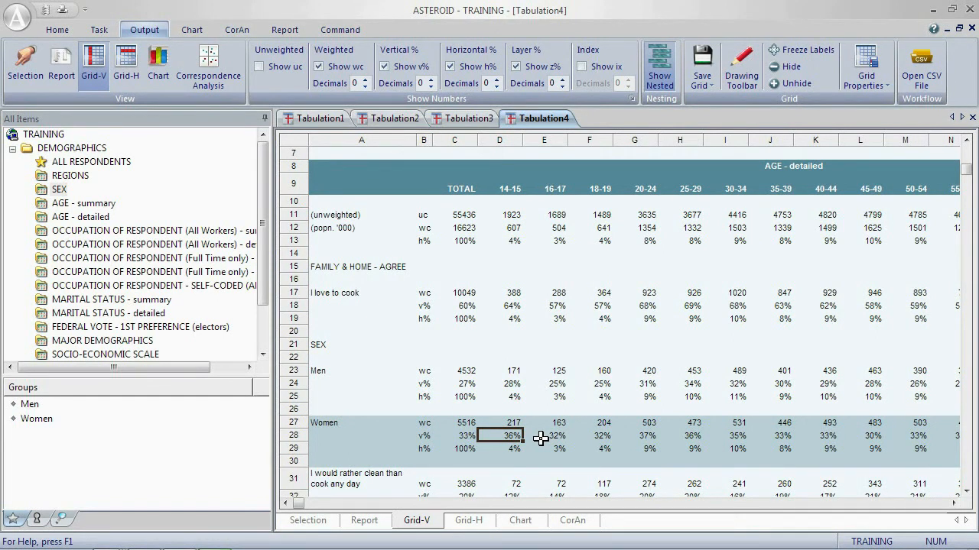
click(951, 255)
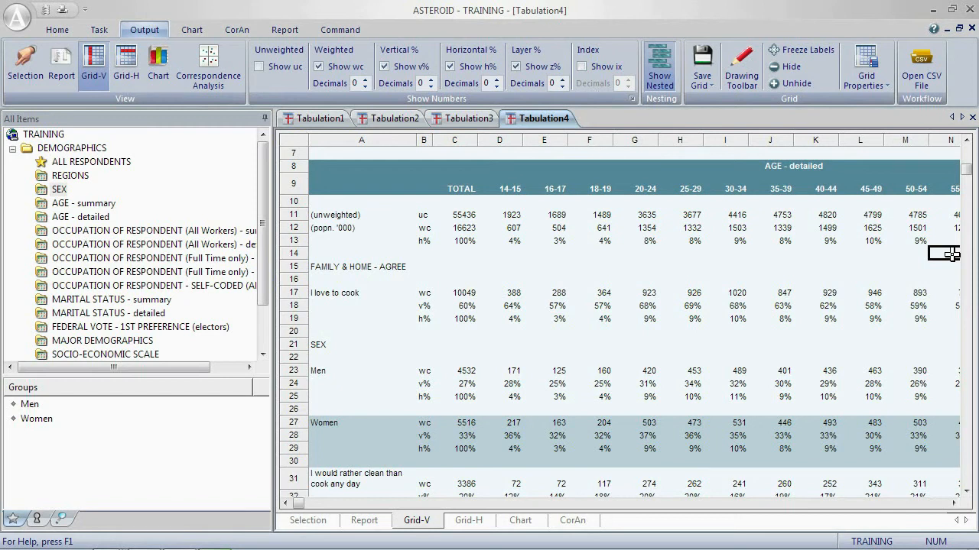
Set the base for nested items to nv% - Base to the branch under which the items are nested, and rerun the tabulation
click(110, 32)
click(316, 66)
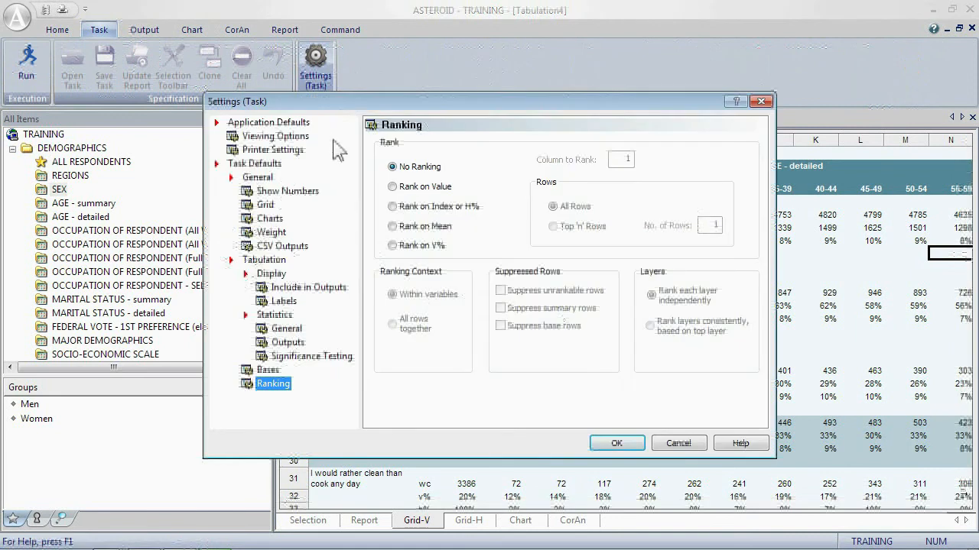
click(267, 372)
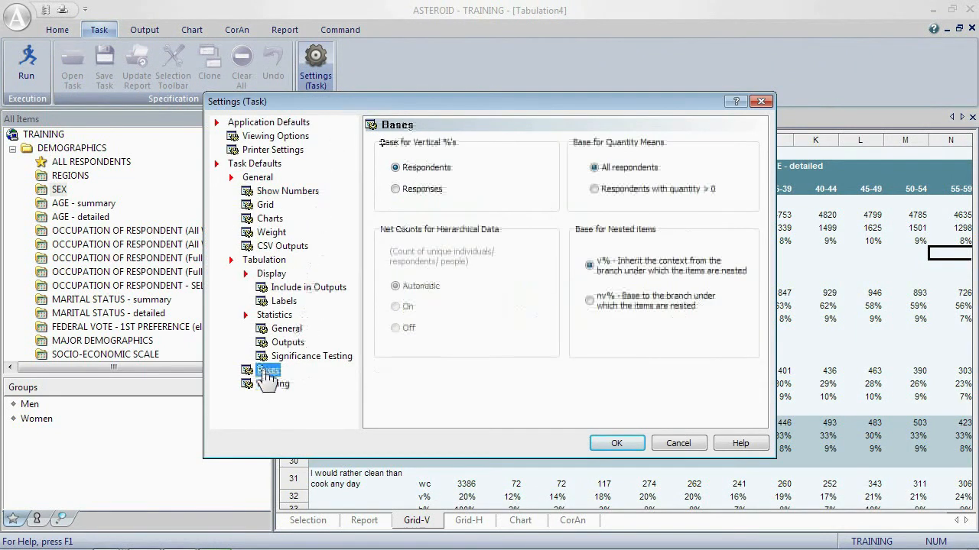
click(594, 304)
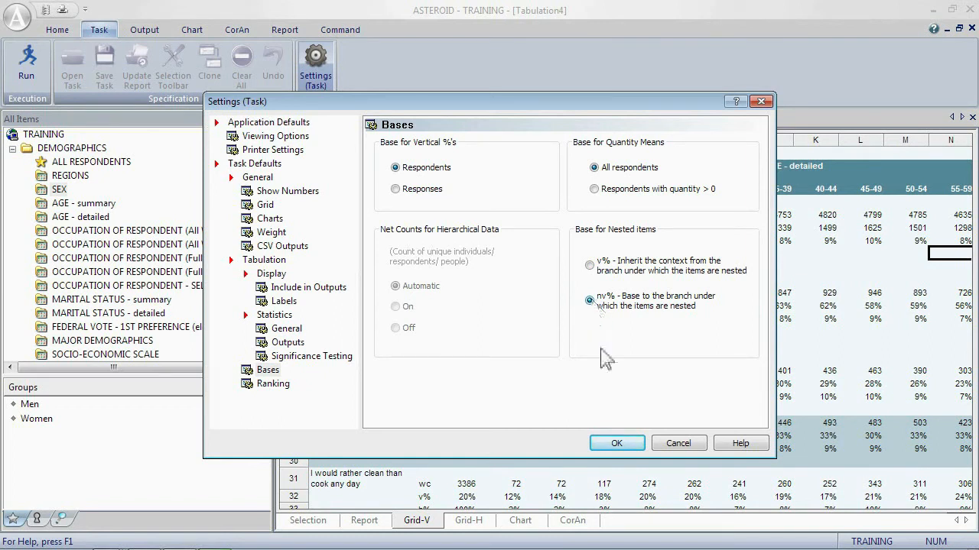
click(604, 444)
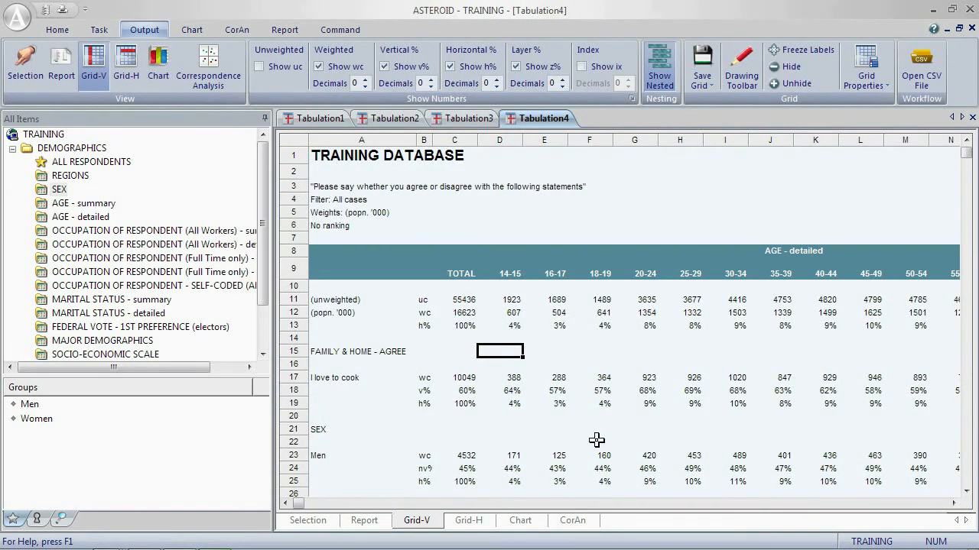
Check the 14-15 column's v% for "I love to cook" against the nv% of its nested Men and Women rows
click(516, 390)
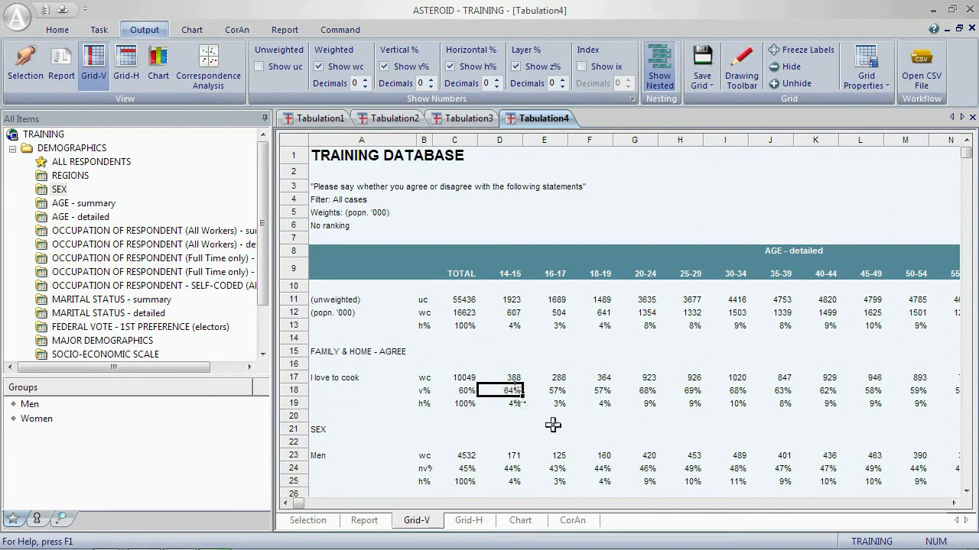
scroll(553, 426, down, 1)
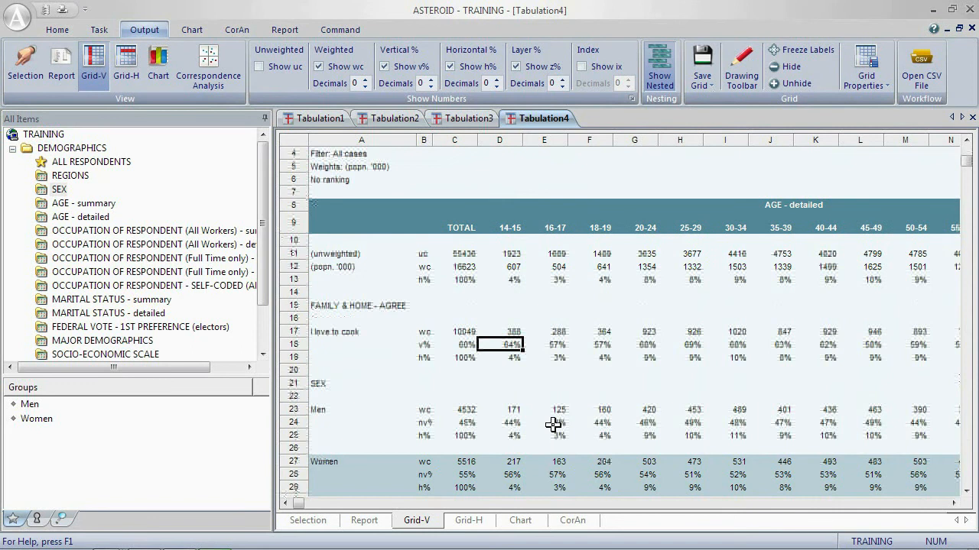
scroll(553, 425, down, 1)
click(505, 386)
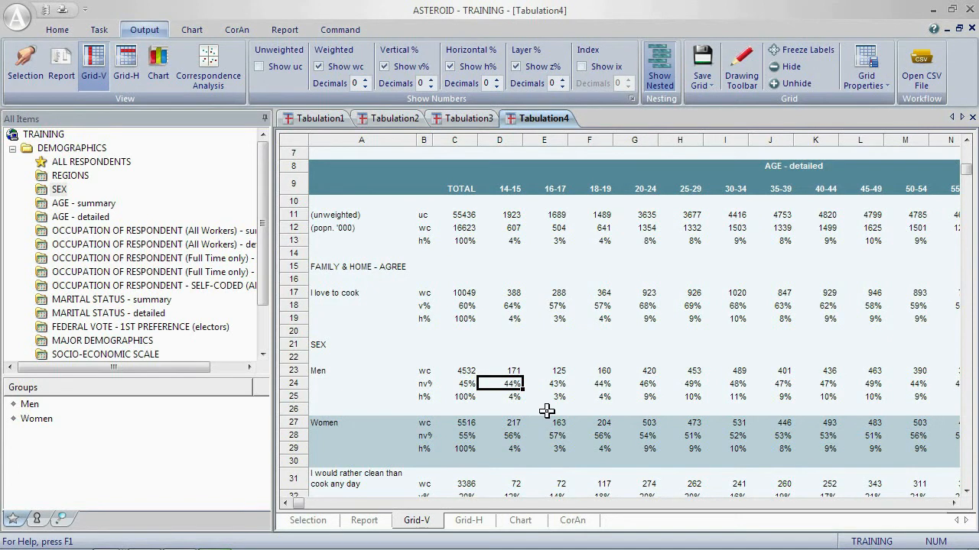
click(510, 433)
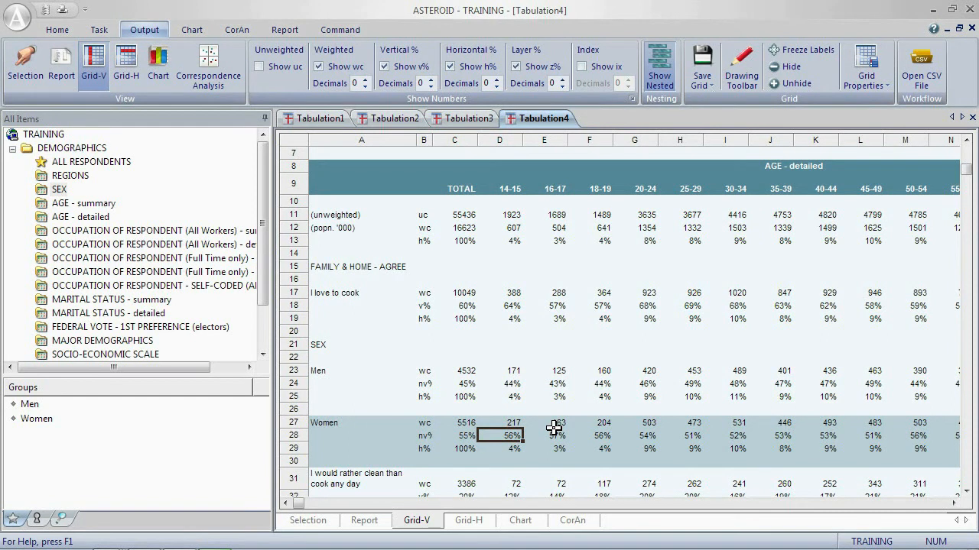
Remove the nesting of SEX in the rows of the task selection and nest SEX under AGE - detailed in the columns instead
drag(553, 429, 350, 213)
right_click(350, 210)
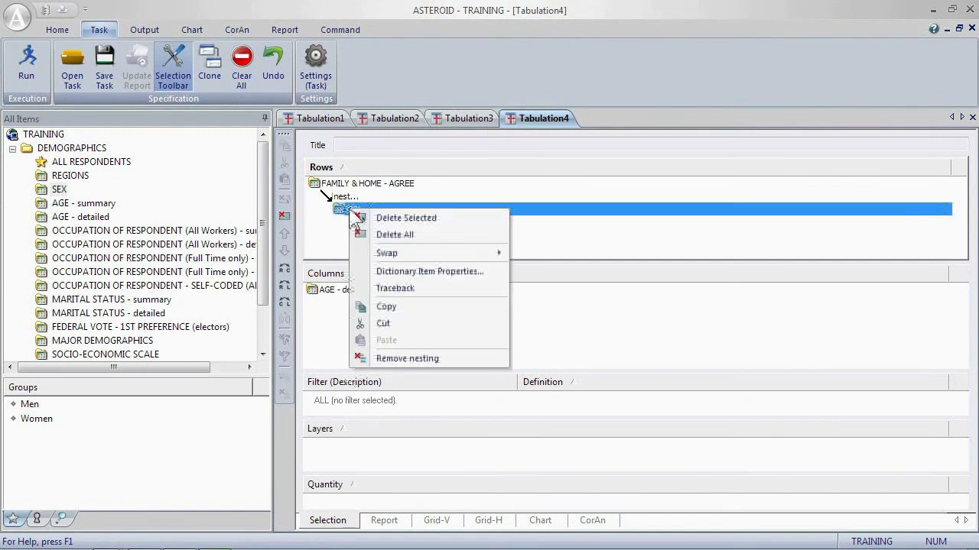
click(408, 359)
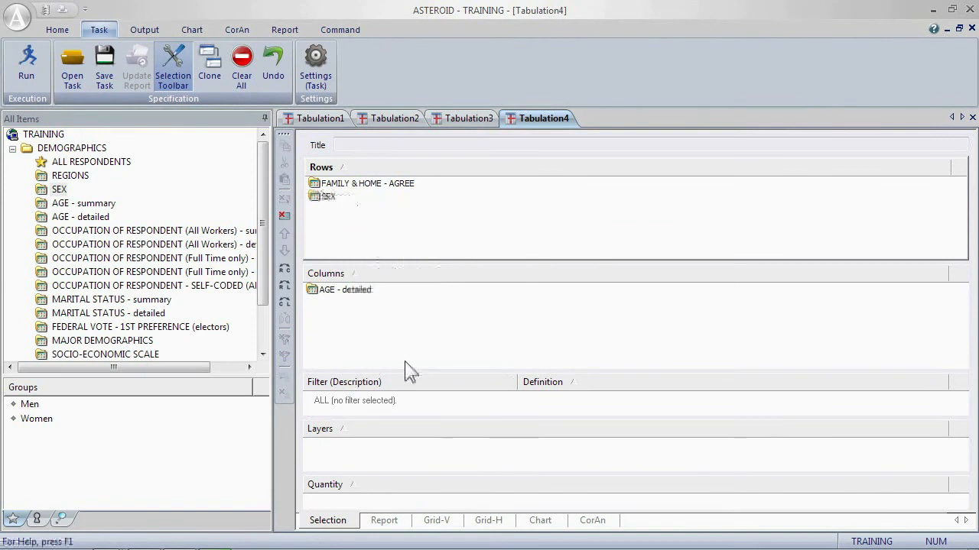
drag(316, 196, 345, 319)
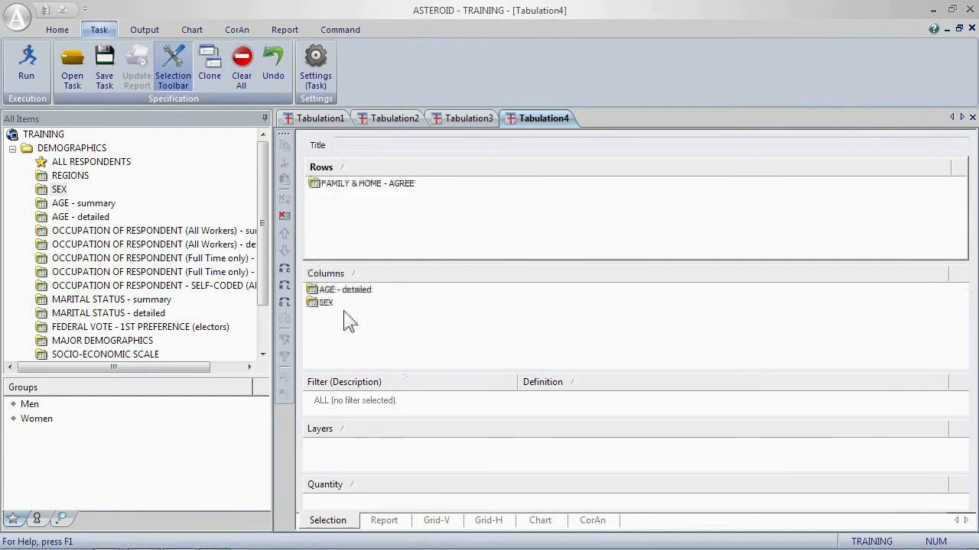
right_click(332, 308)
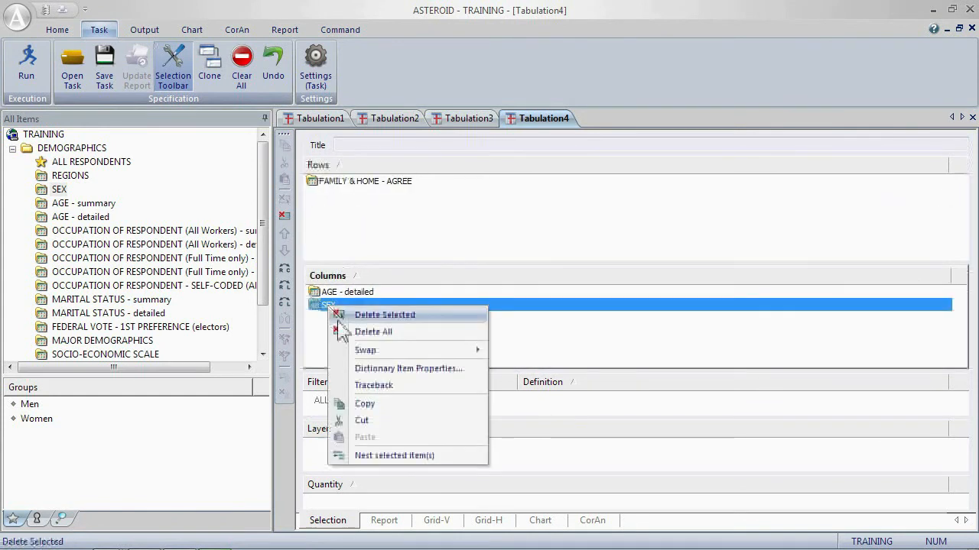
click(398, 455)
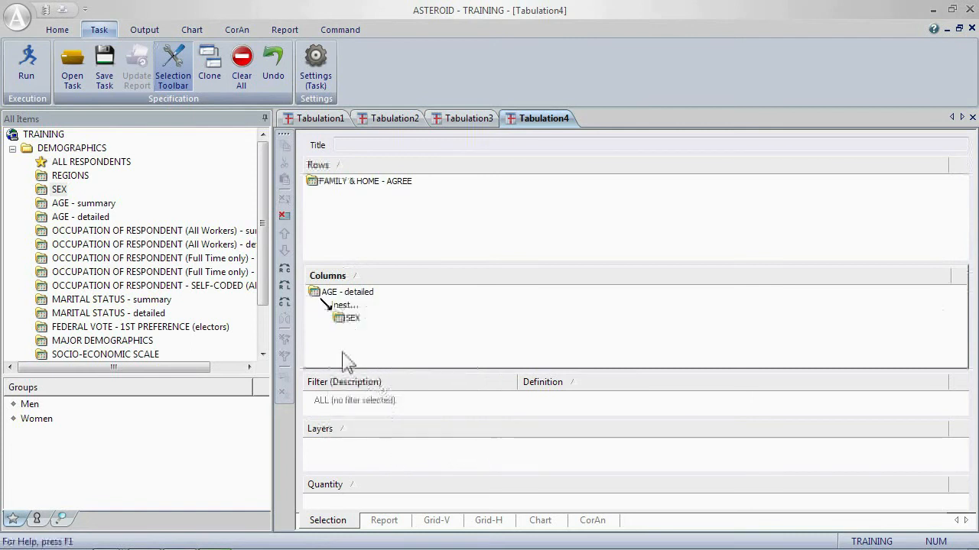
Set the base for nested items to v% - Inherit the context from the branch, and run the tabulation
click(314, 71)
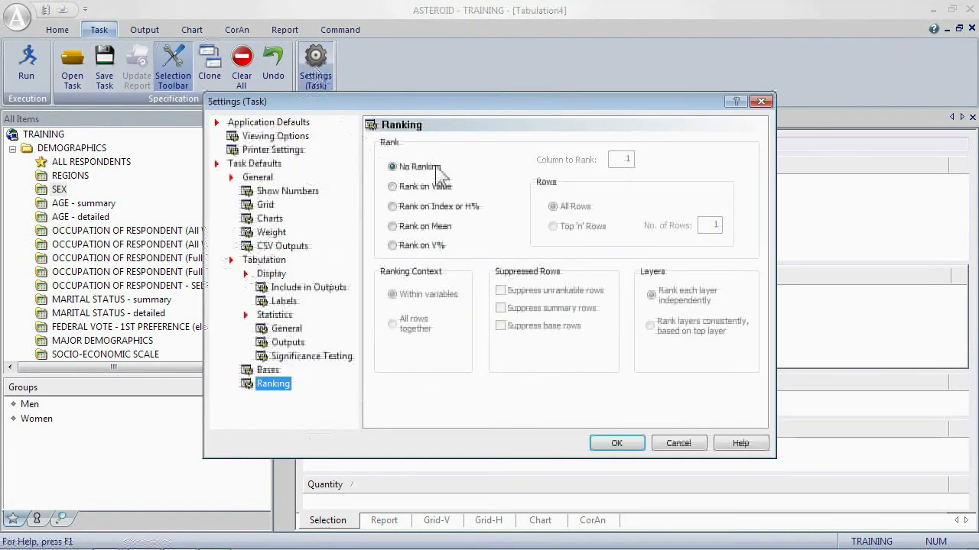
click(276, 371)
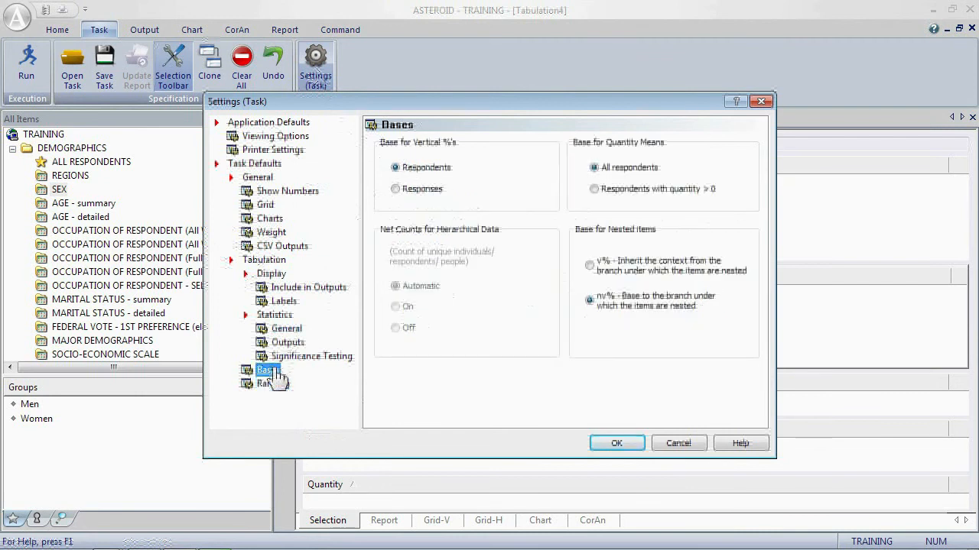
click(589, 265)
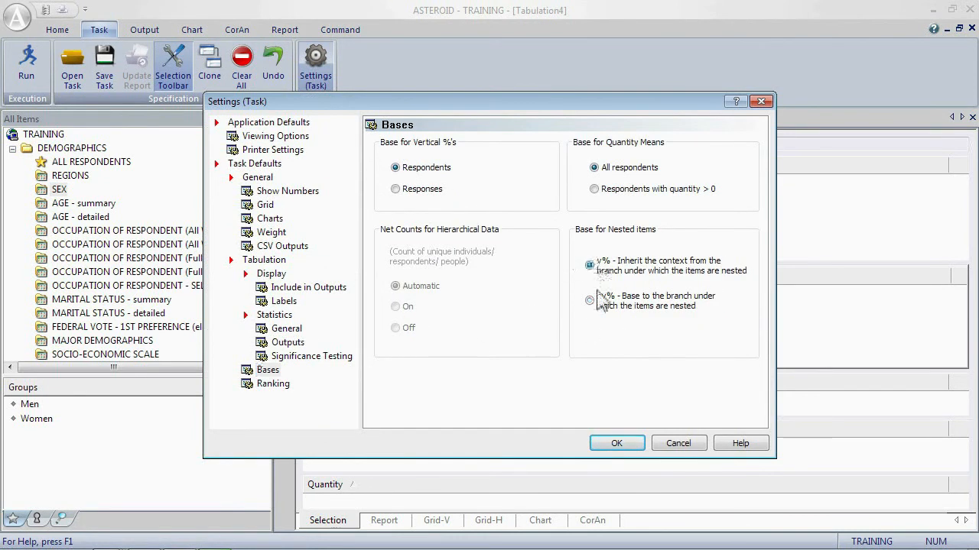
click(616, 444)
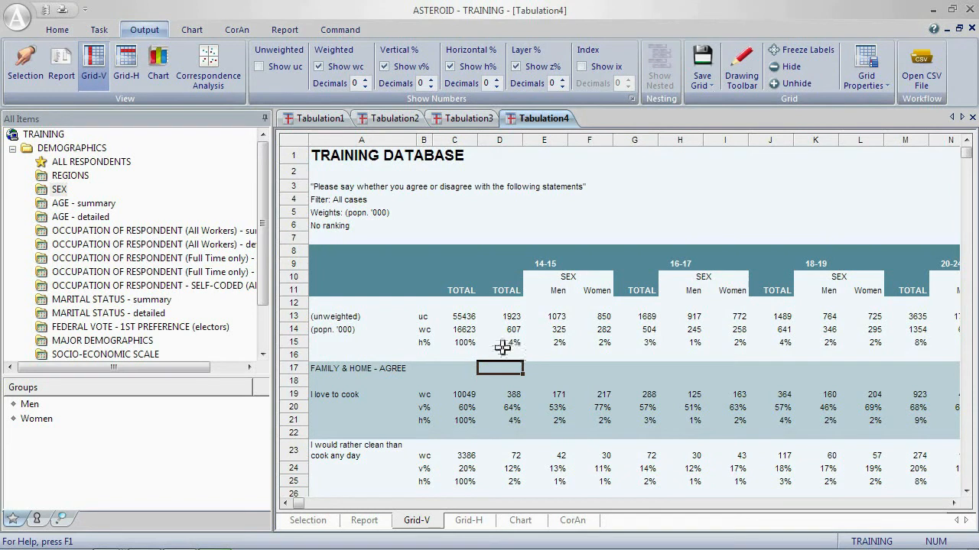
Compare the population h% of the 14-15 age group's total with that of its nested Men and Women columns
click(511, 344)
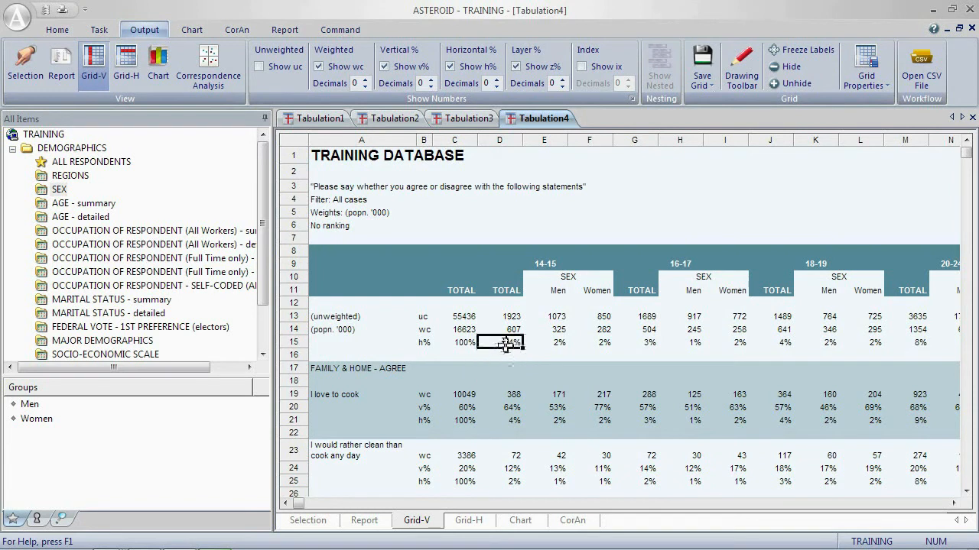
click(559, 345)
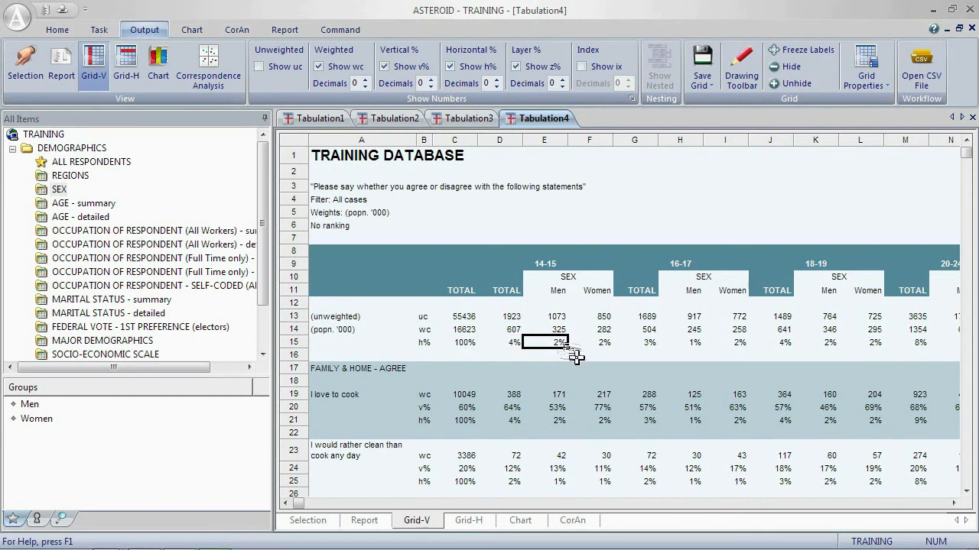
click(598, 345)
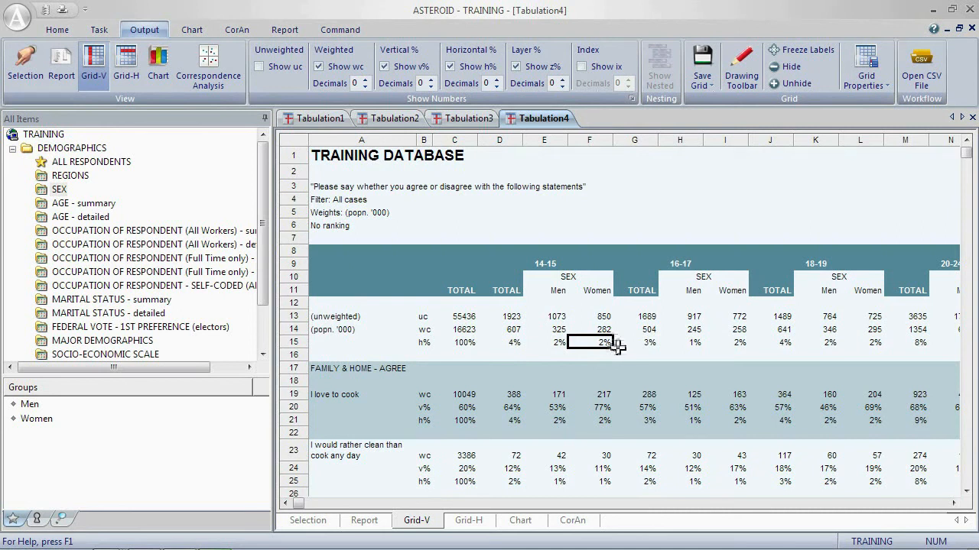
Compare the h% for "I love to cook" in the 14-15 total with its nested Men and Women columns
click(515, 418)
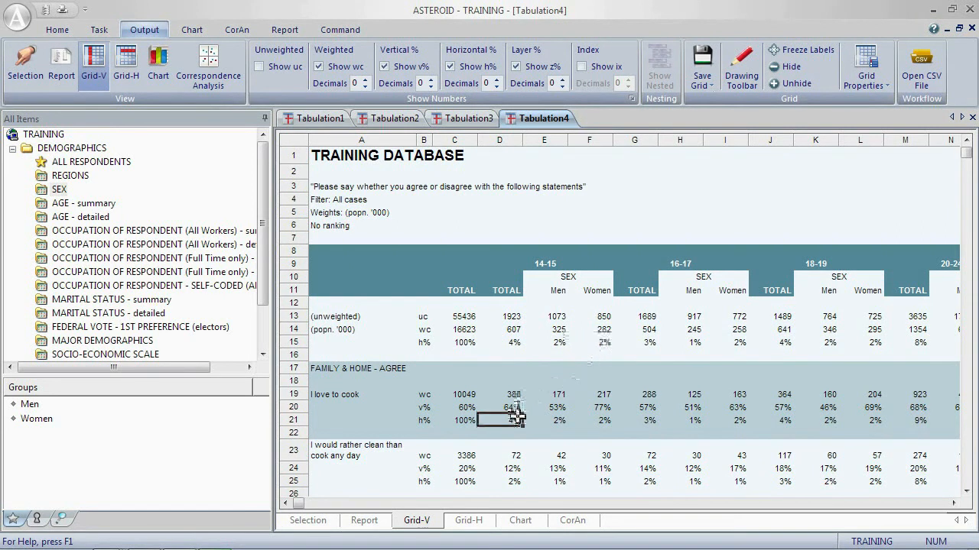
click(561, 423)
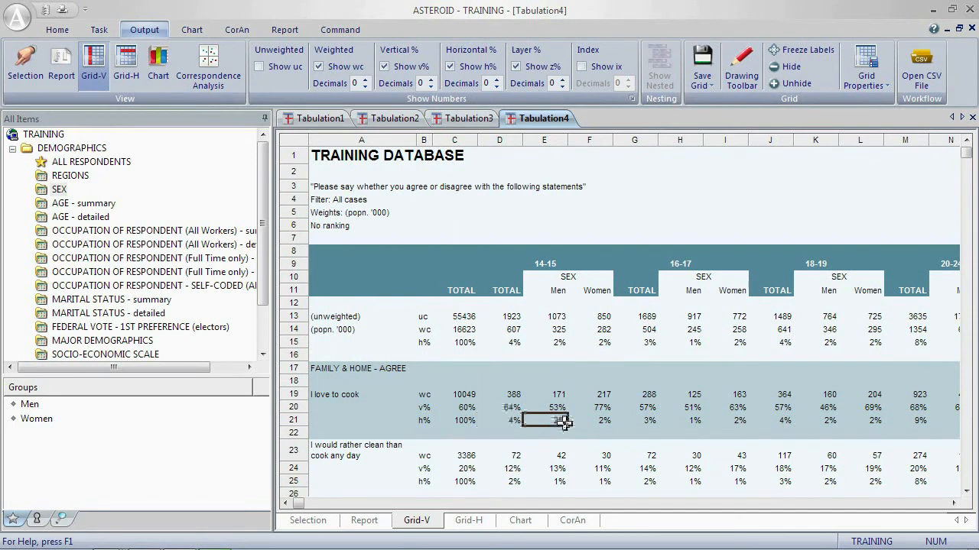
click(603, 422)
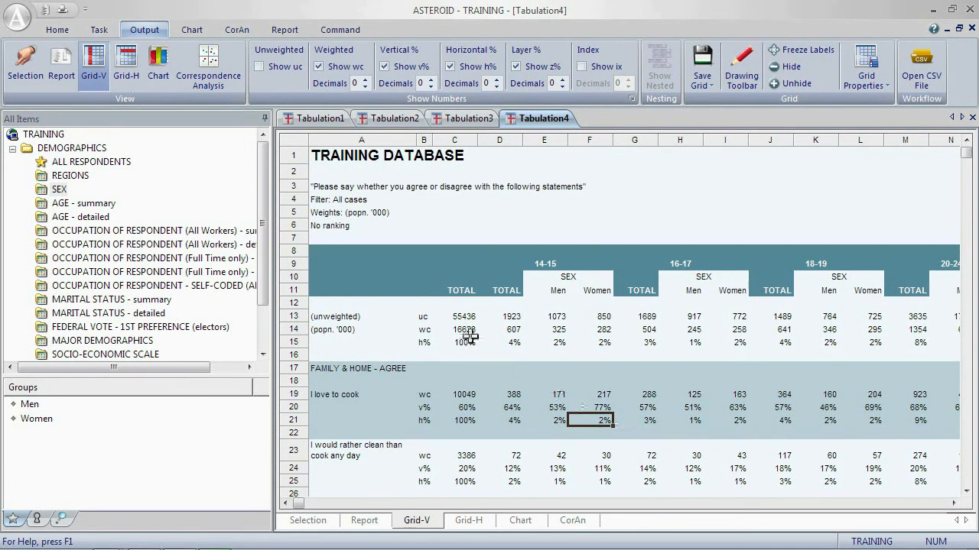
Set the base for nested items to nv% - Base to the branch under which the items are nested
click(100, 30)
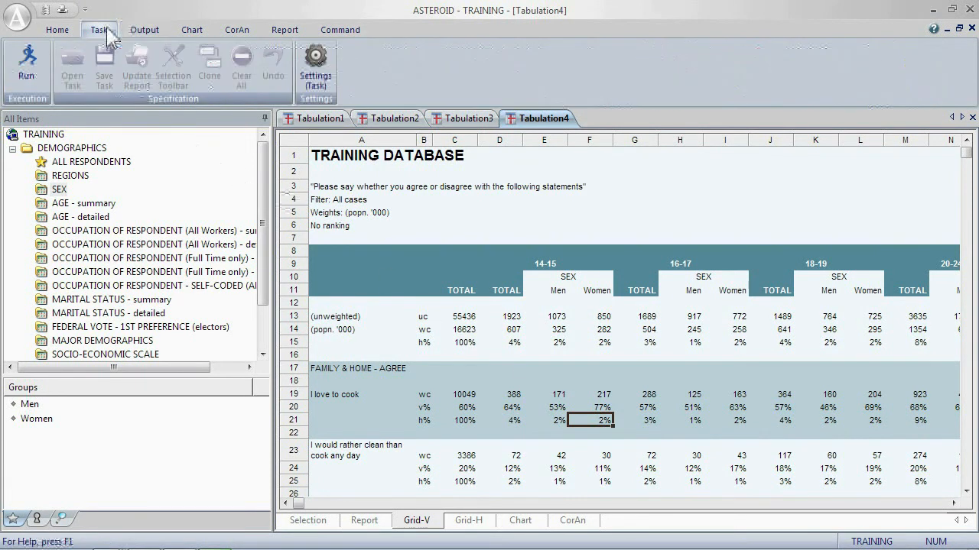
click(315, 68)
click(267, 370)
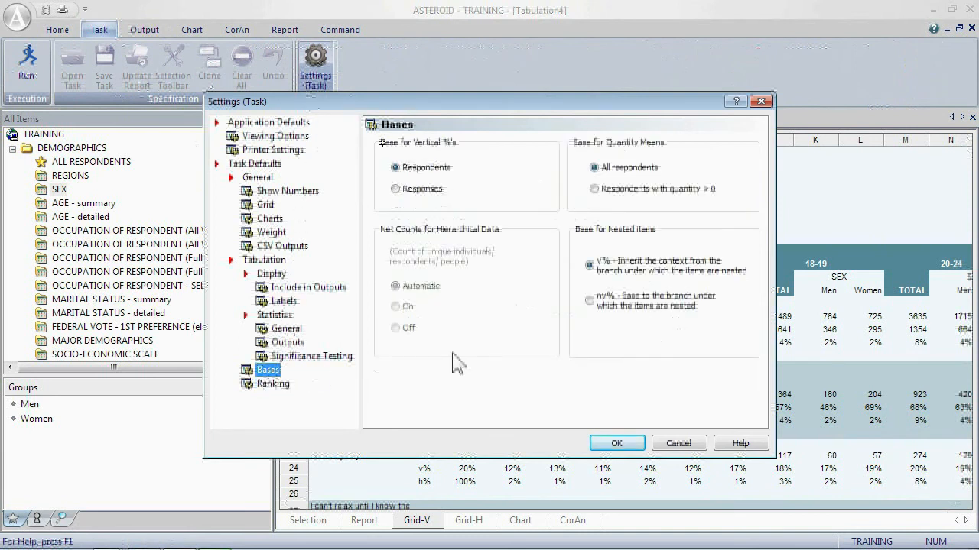
click(589, 300)
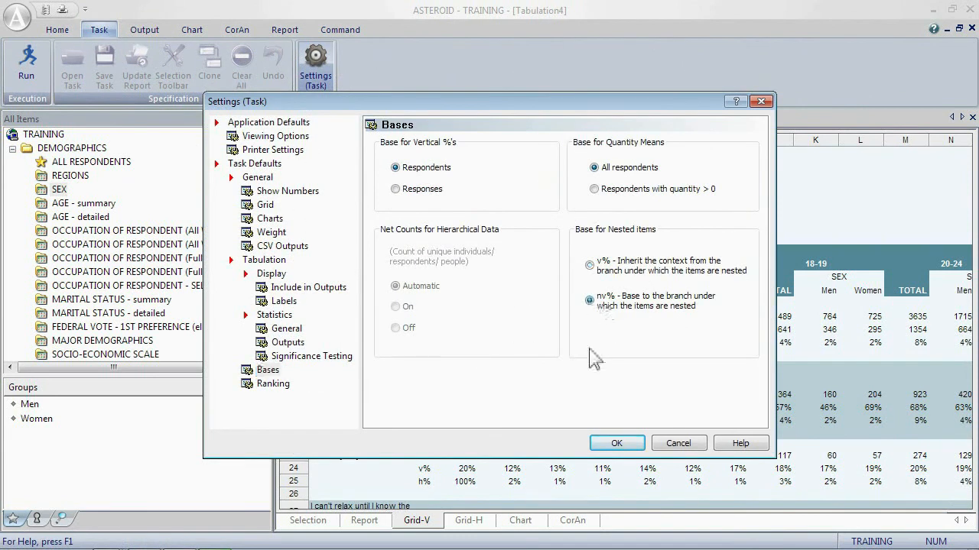
click(593, 442)
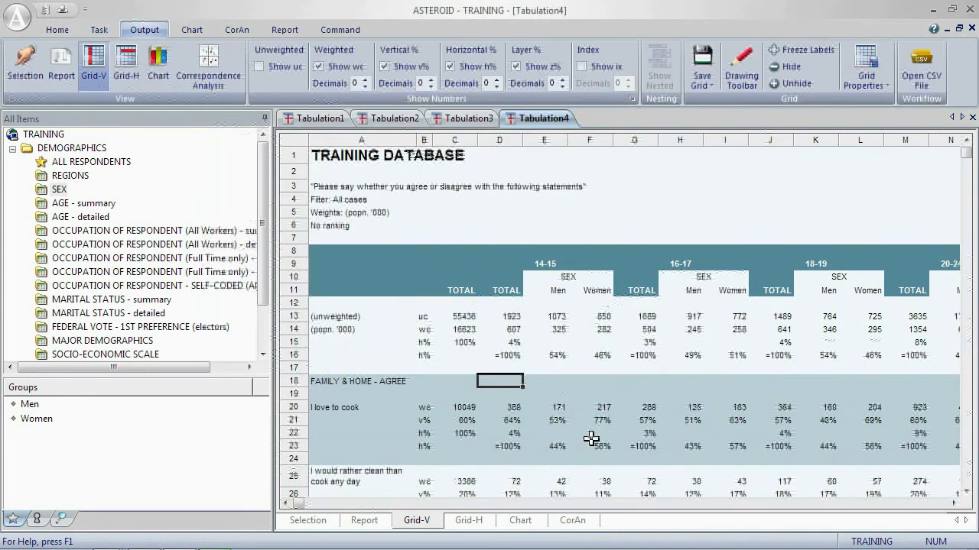
Check the branch-based h% for "I love to cook" in the 14-15 Men and Women columns against the age group's total
click(518, 433)
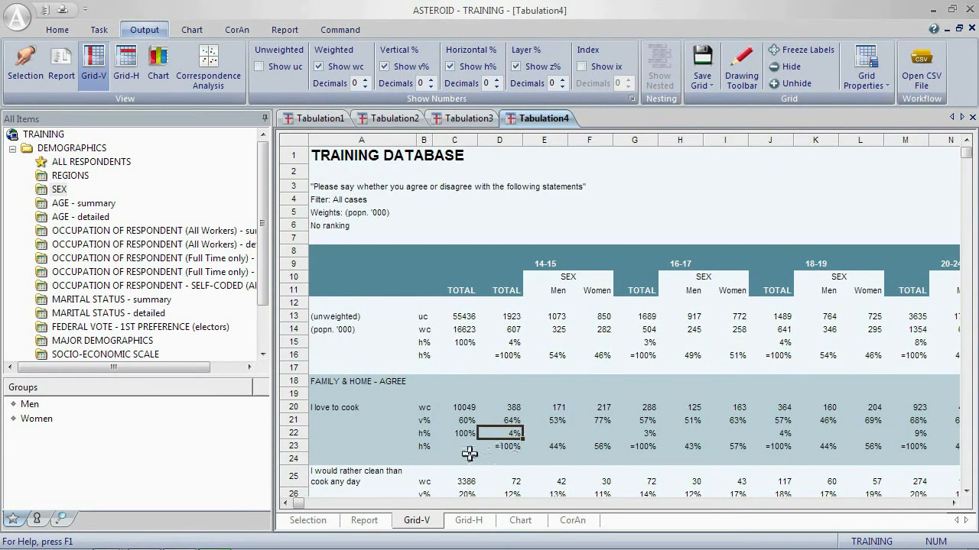
click(564, 449)
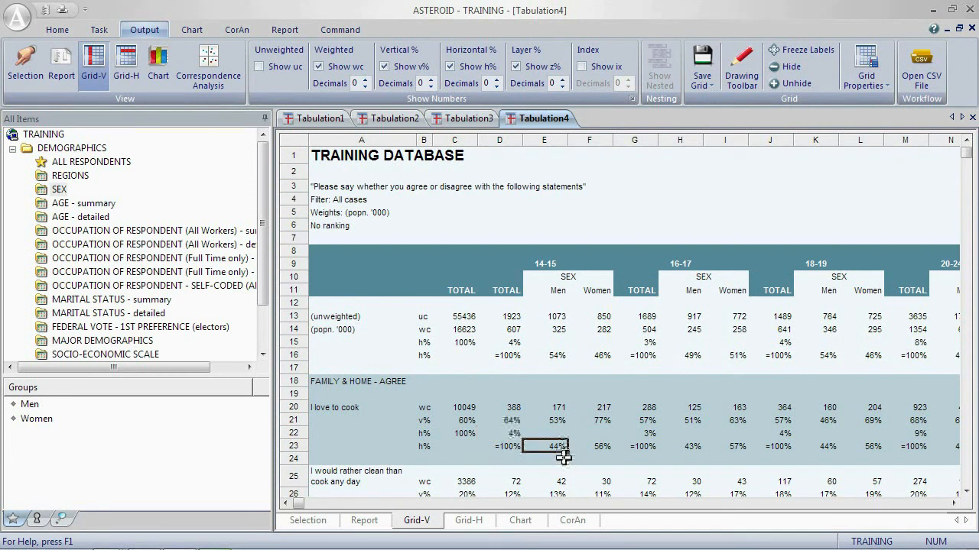
click(602, 449)
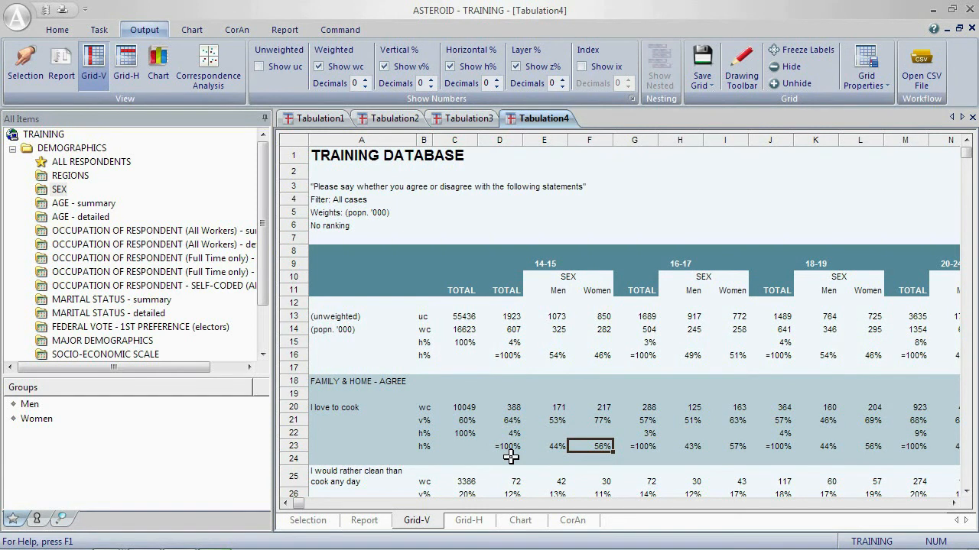
Un-nest SEX from AGE - detailed in the columns, move it to the rows, and nest it under FAMILY & HOME - AGREE
click(308, 520)
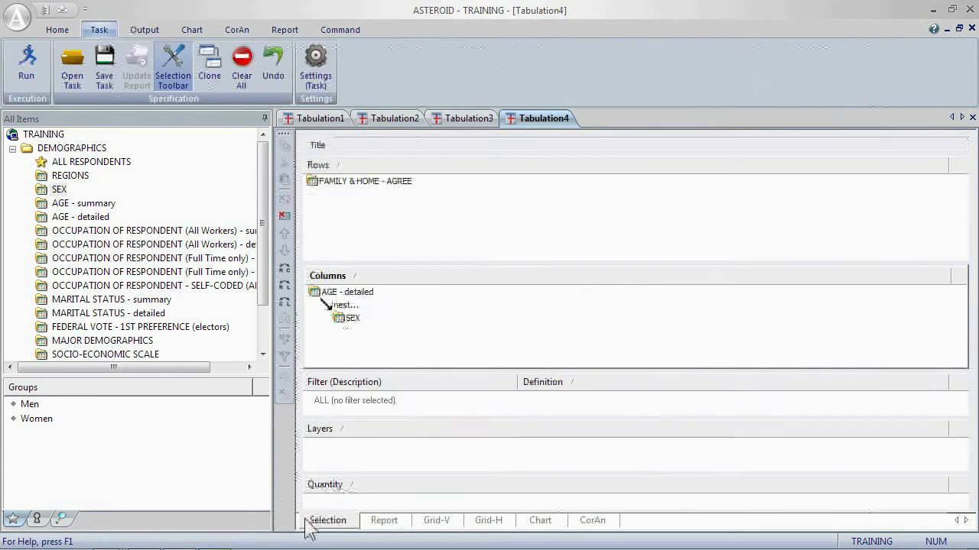
right_click(347, 325)
click(382, 467)
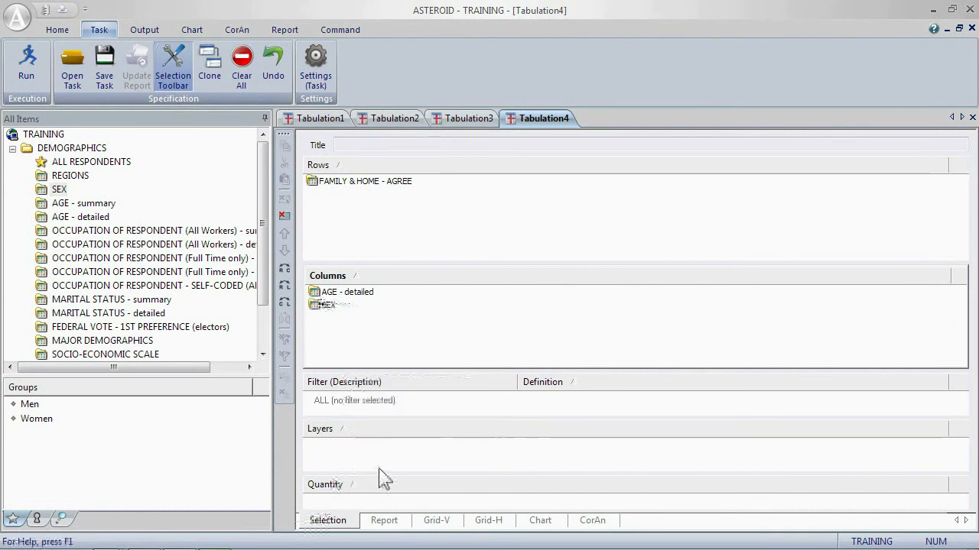
drag(327, 305, 338, 234)
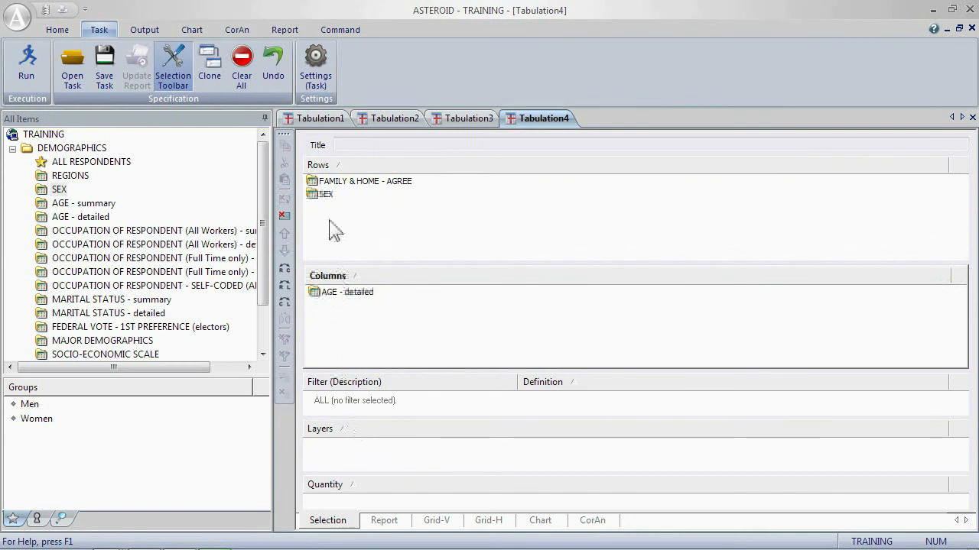
right_click(321, 195)
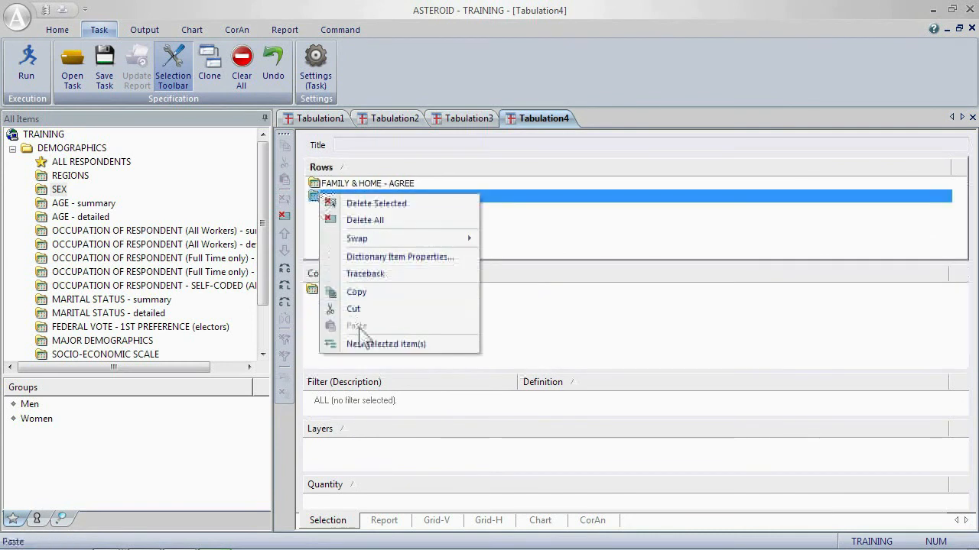
click(375, 344)
Add REGIONS to the columns and nest it under AGE - detailed
drag(65, 176, 339, 315)
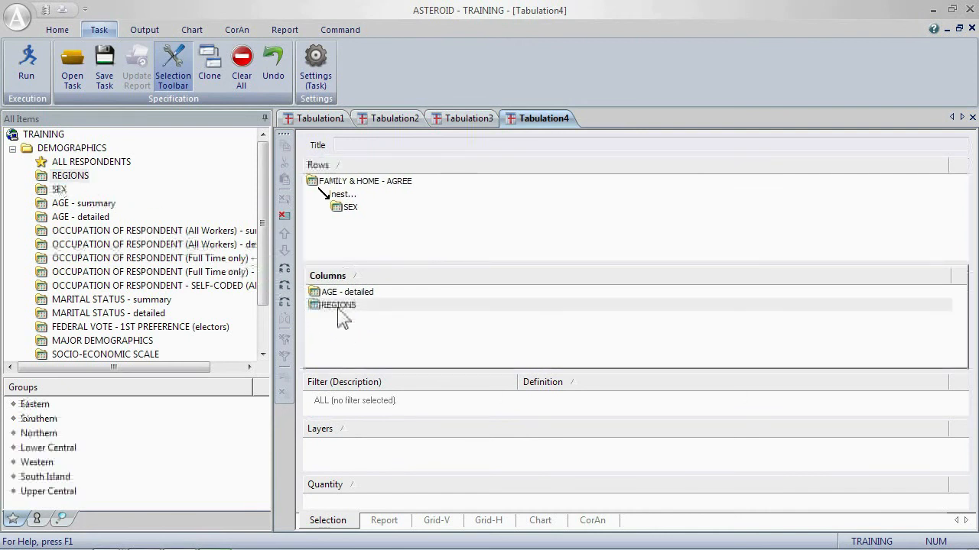
right_click(339, 312)
click(393, 454)
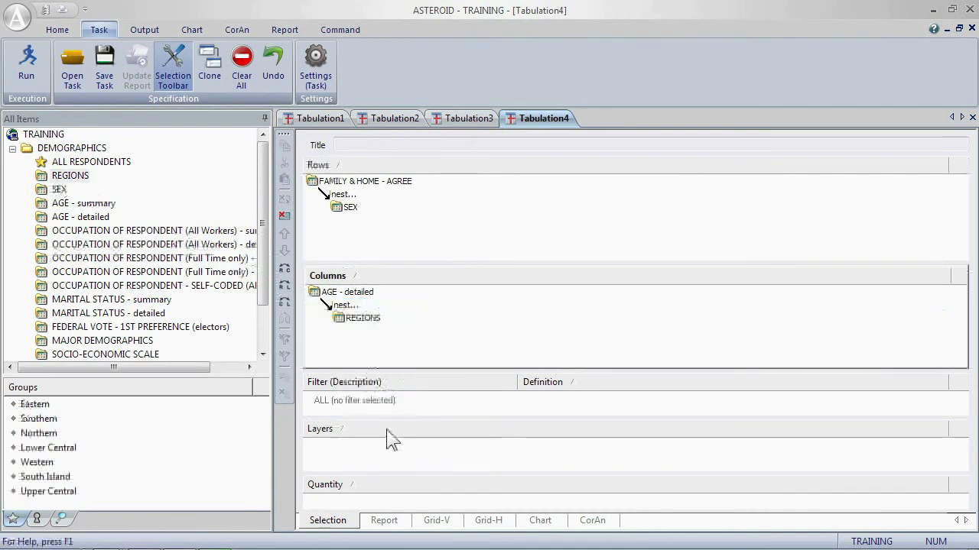
Switch the base for nested items back to v% - Inherit the context from the branch, and run the tabulation
click(315, 68)
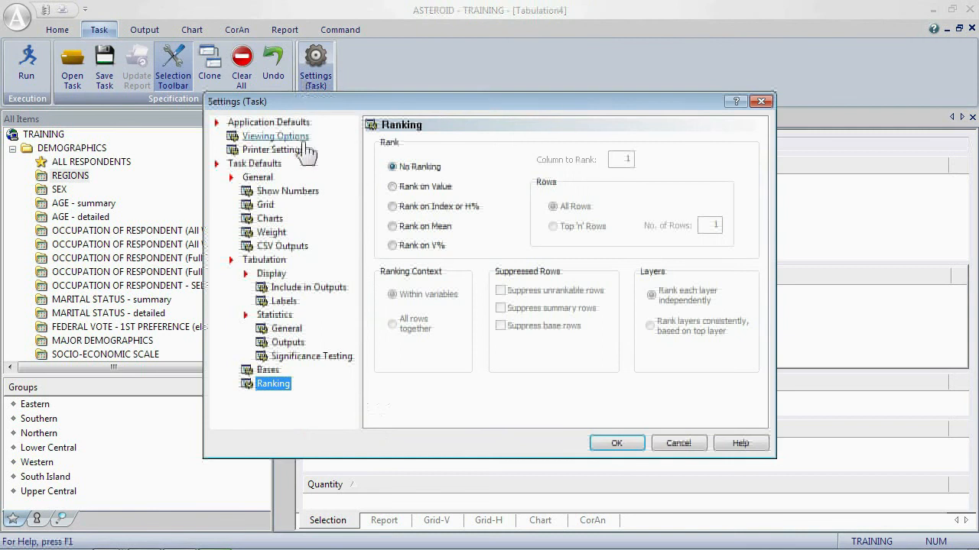
click(268, 370)
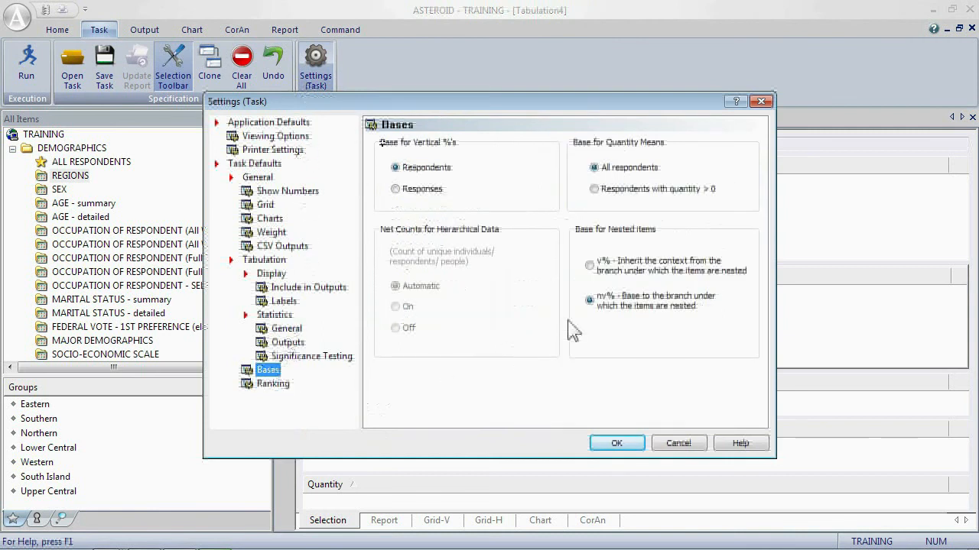
click(592, 266)
click(604, 444)
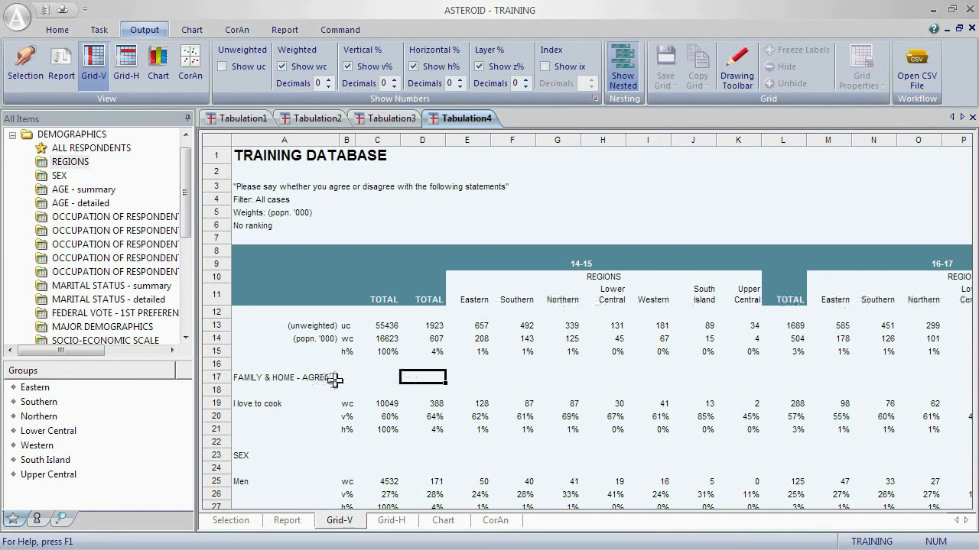
Examine the 14-15 Eastern region's h% for "I love to cook" and for its nested Men row
click(285, 490)
scroll(285, 490, down, 4)
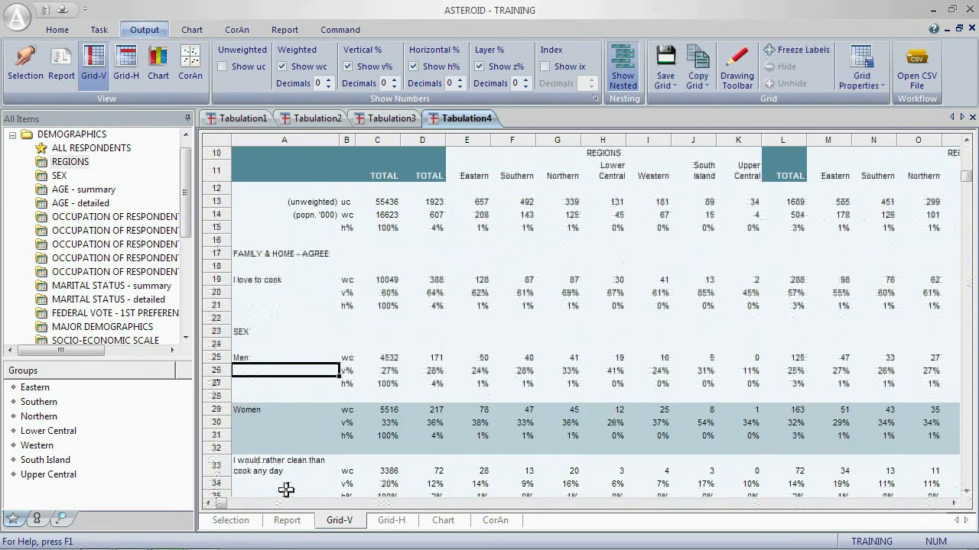
scroll(287, 490, up, 4)
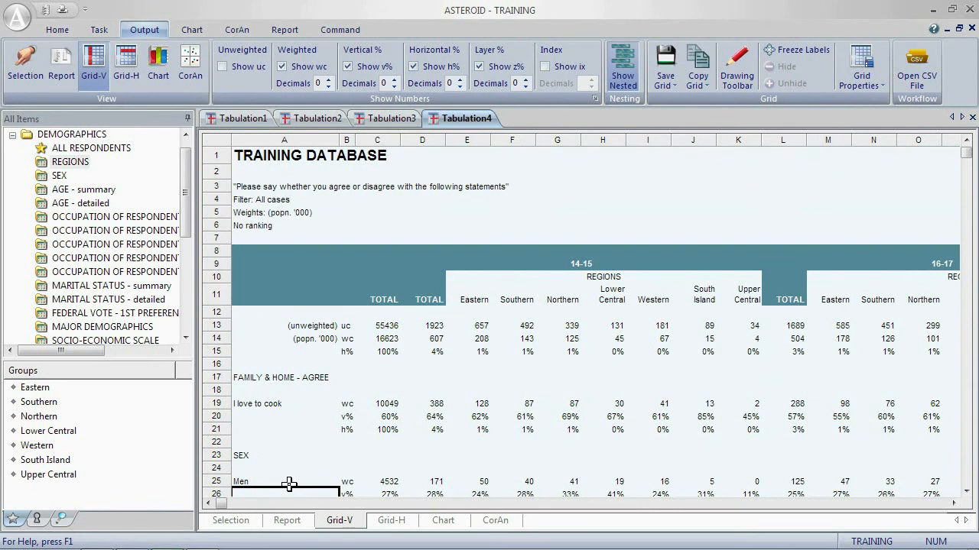
click(481, 430)
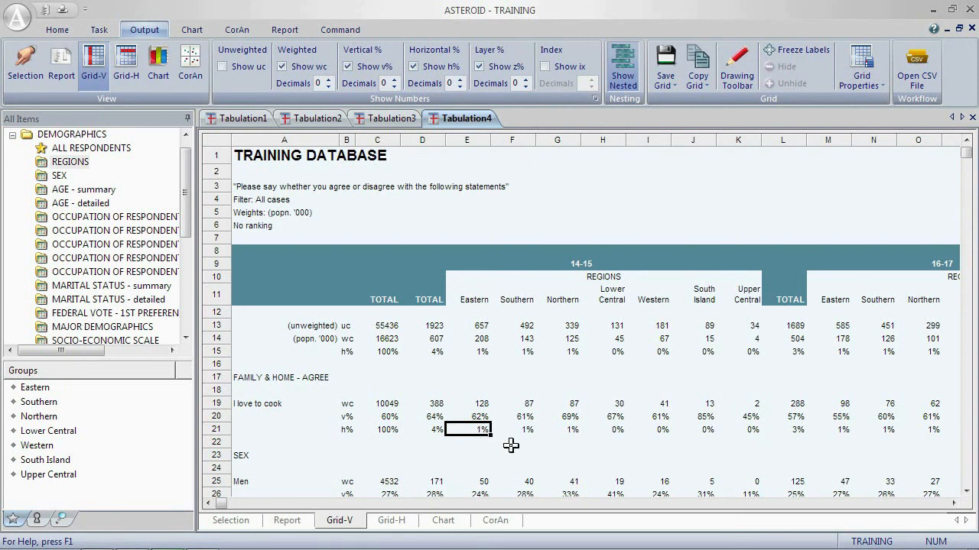
scroll(511, 446, down, 1)
scroll(511, 446, down, 1)
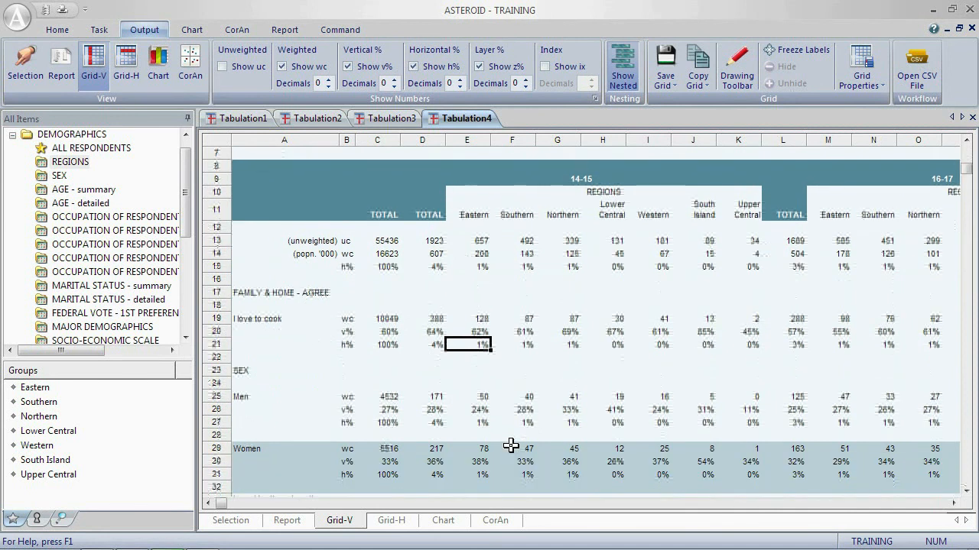
click(477, 423)
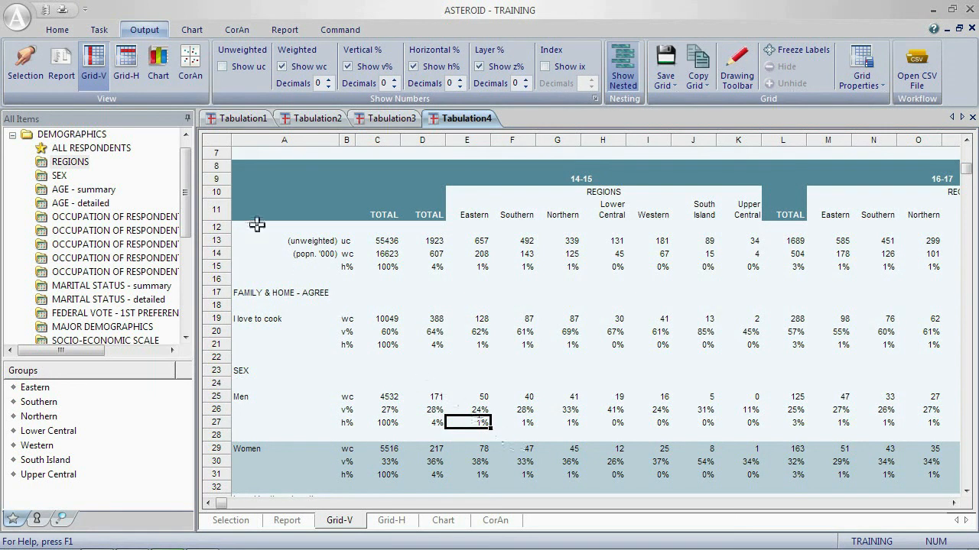
Change the base for nested items to nv% for the tabulation with SEX nested in rows and REGIONS nested in columns
click(100, 29)
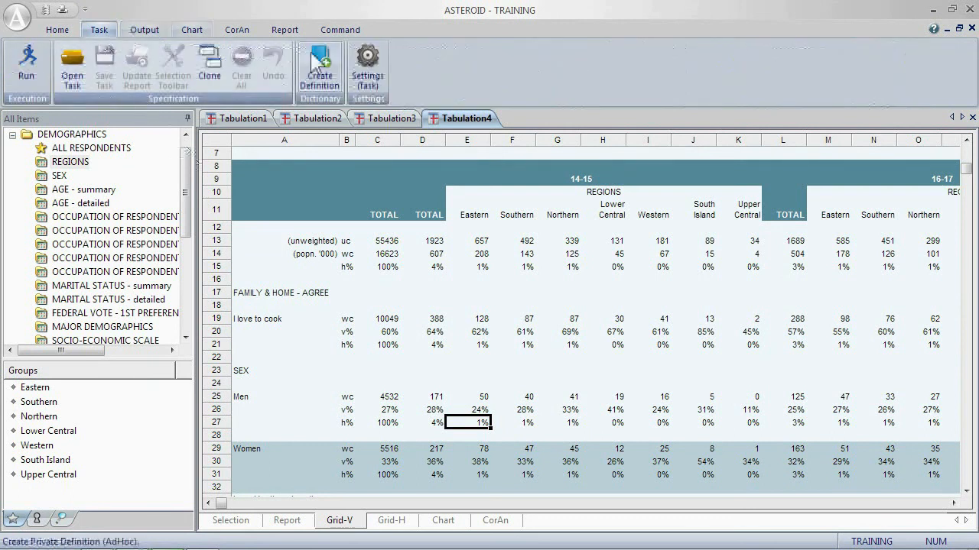
click(367, 63)
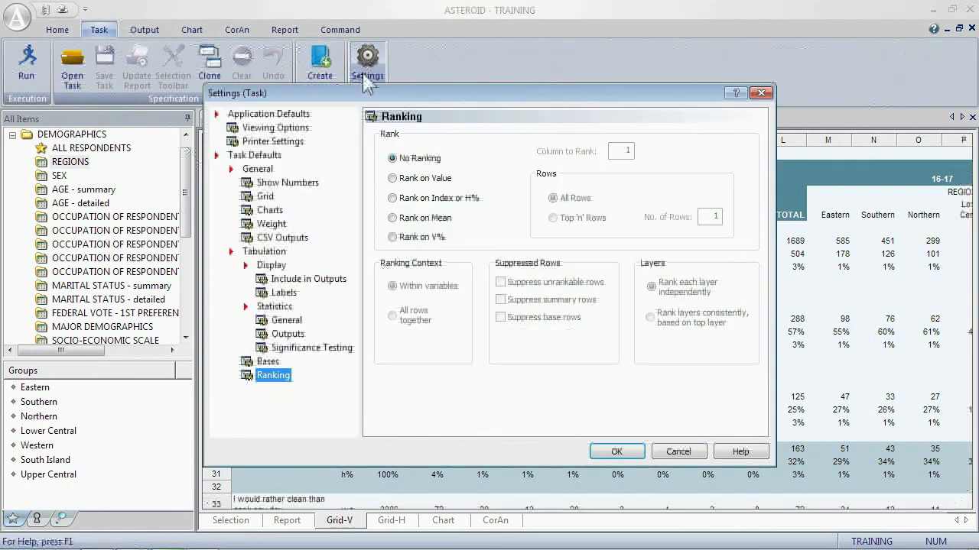
click(268, 361)
click(588, 292)
click(615, 451)
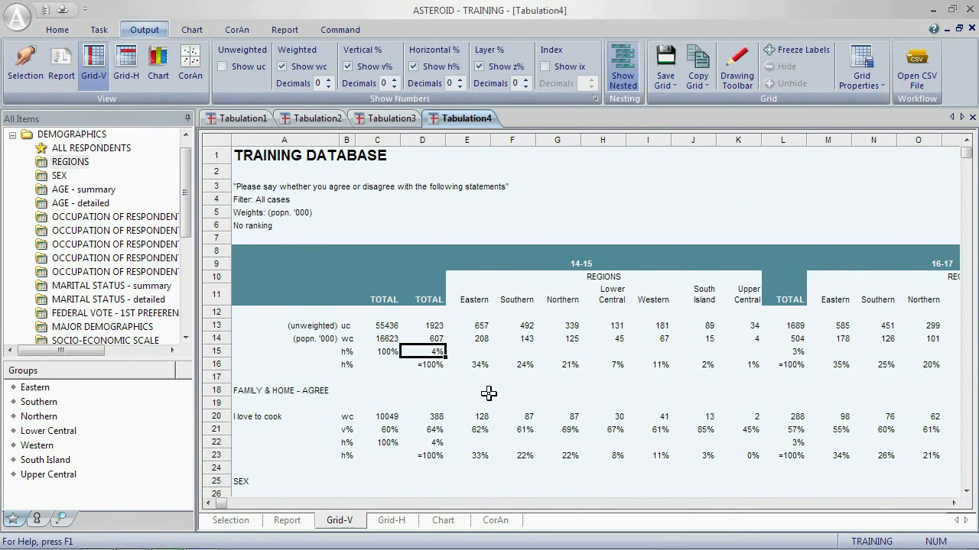
Compare the 14-15 Eastern region's branch-based h% in the population, "I love to cook" and nested Men rows
click(425, 365)
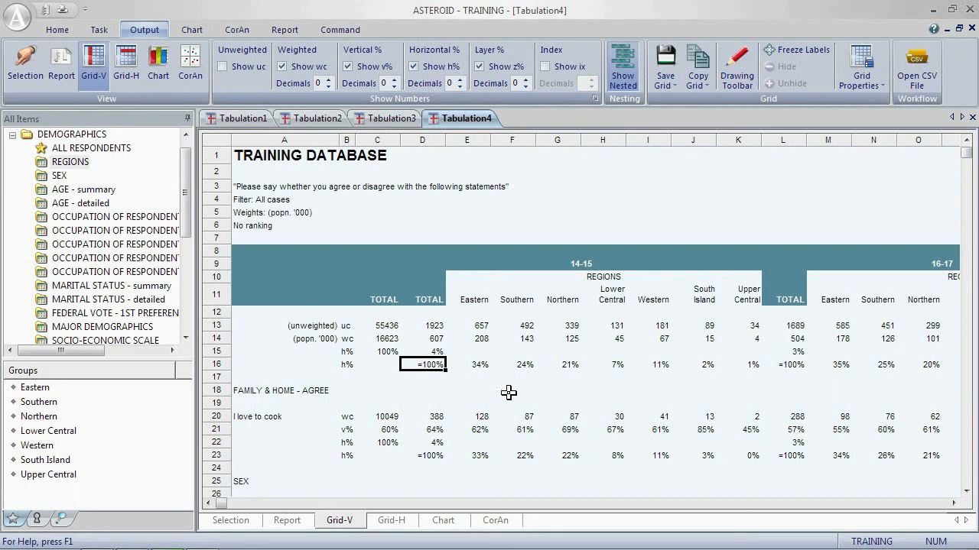
click(482, 366)
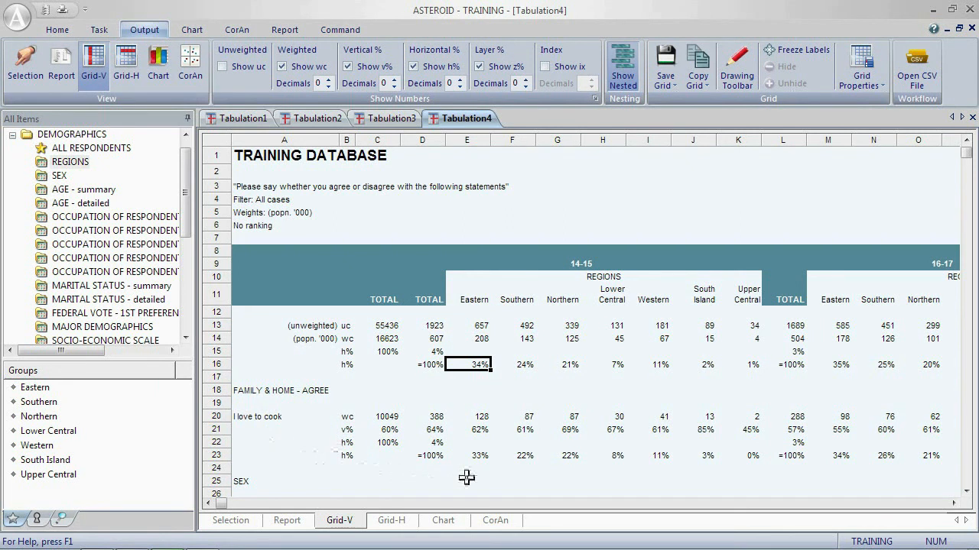
click(480, 457)
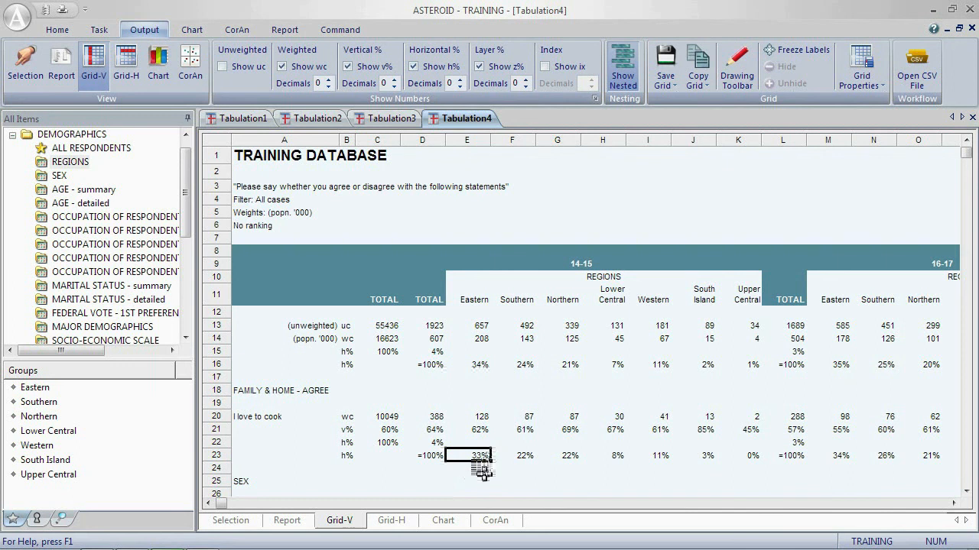
scroll(484, 474, down, 3)
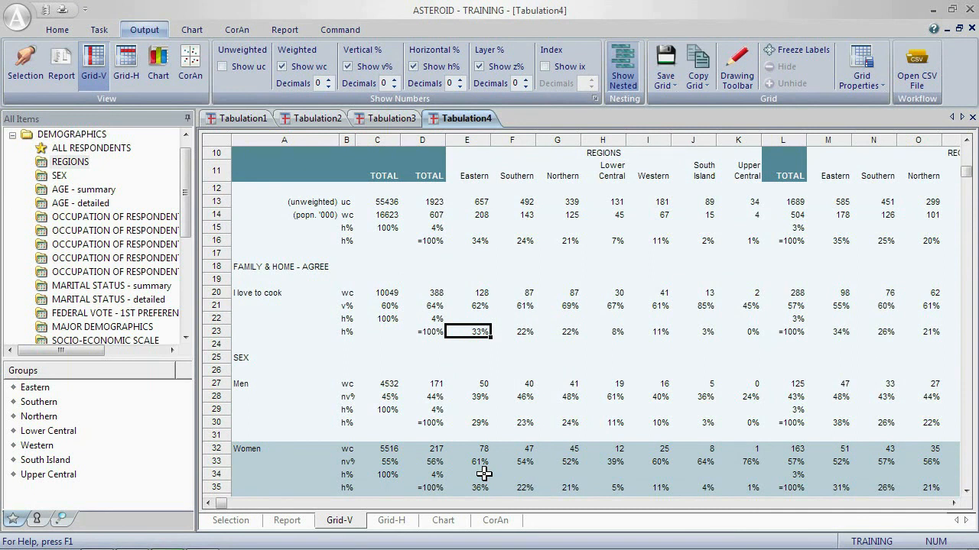
click(480, 423)
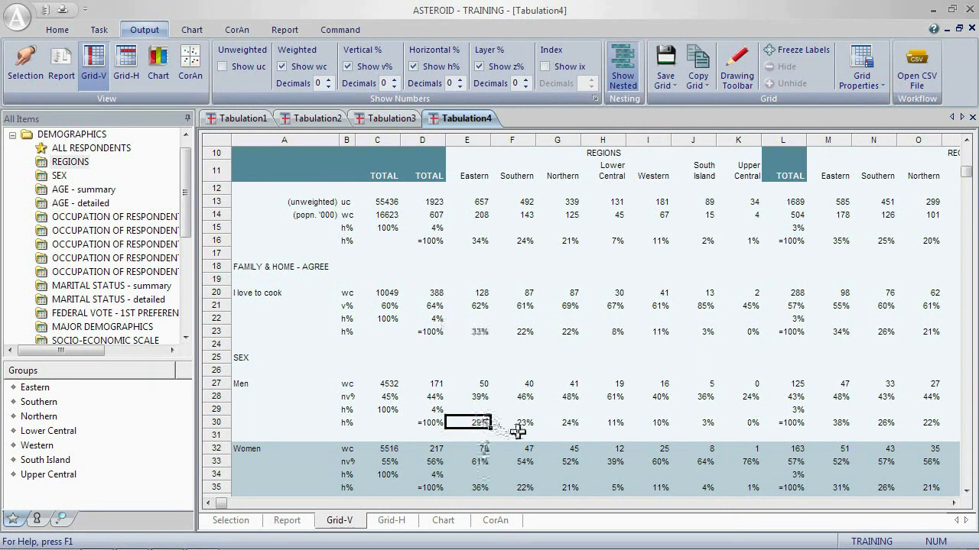